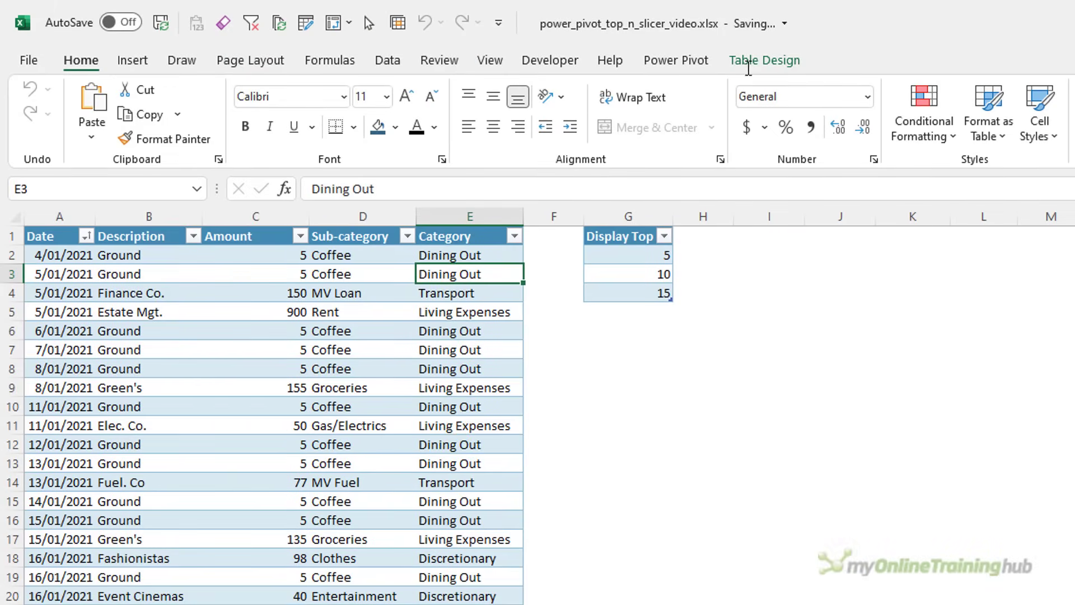
- Confirm the transactions table is named Data, then select the Sub-category column
left_click(749, 64)
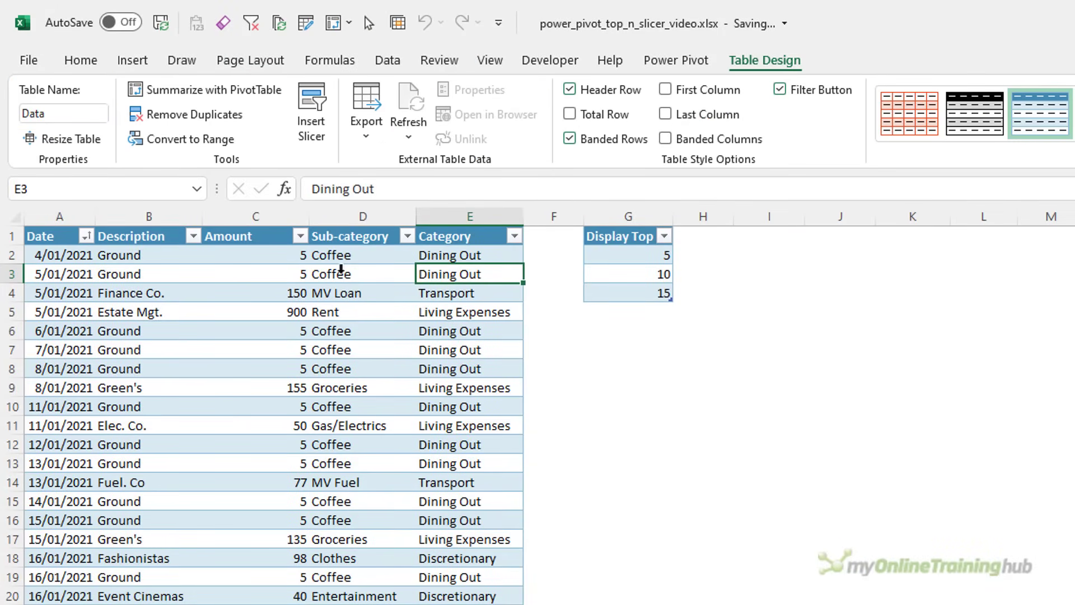
key("ctrl+shift+Down")
left_click(367, 216)
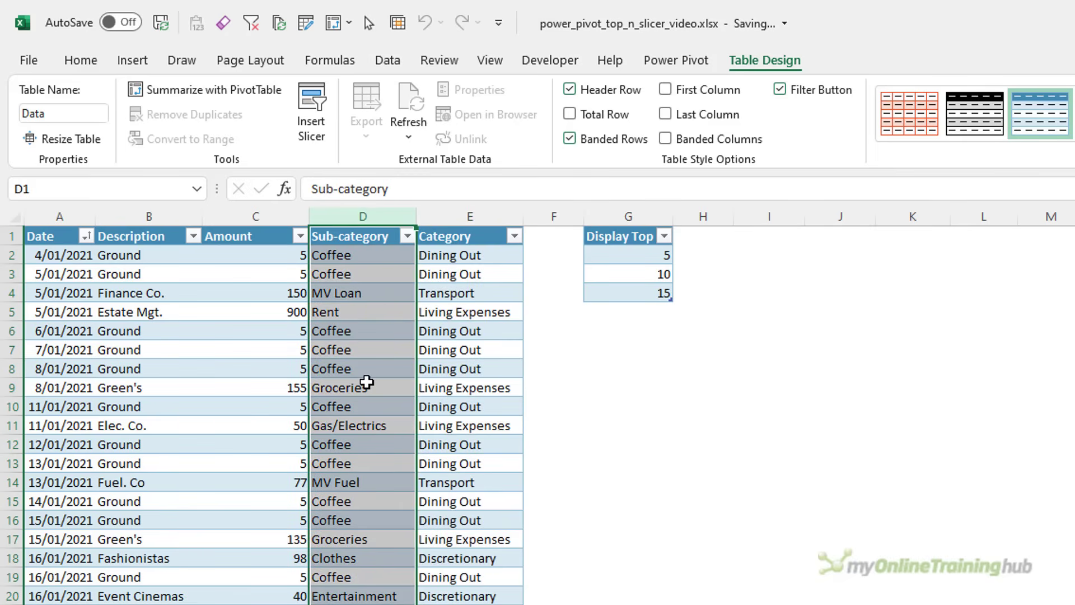
- Add the Data table to the Power Pivot data model
left_click(367, 382)
left_click(655, 62)
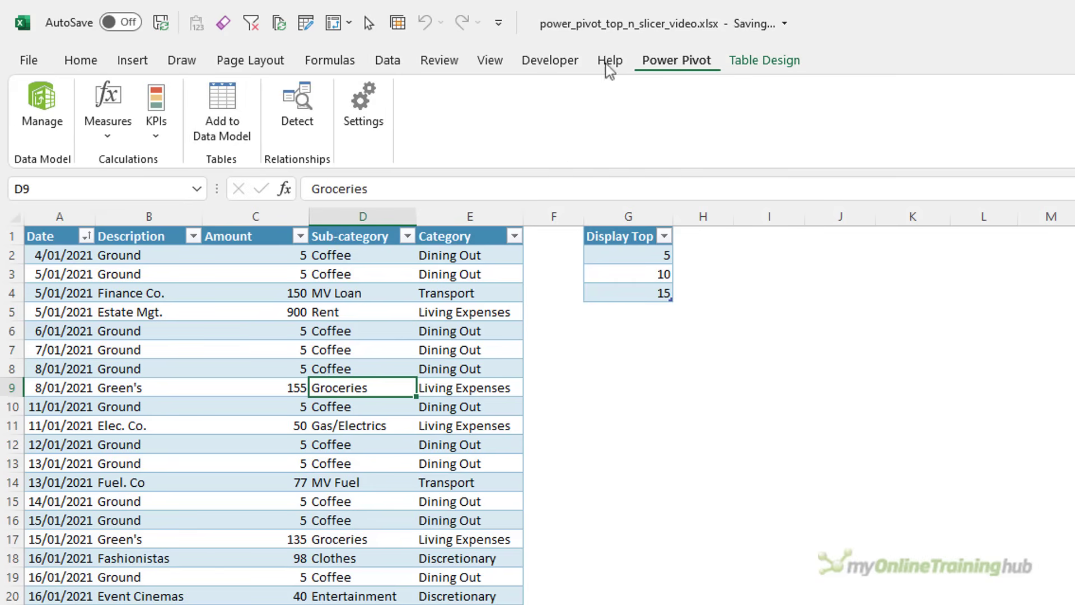
left_click(221, 123)
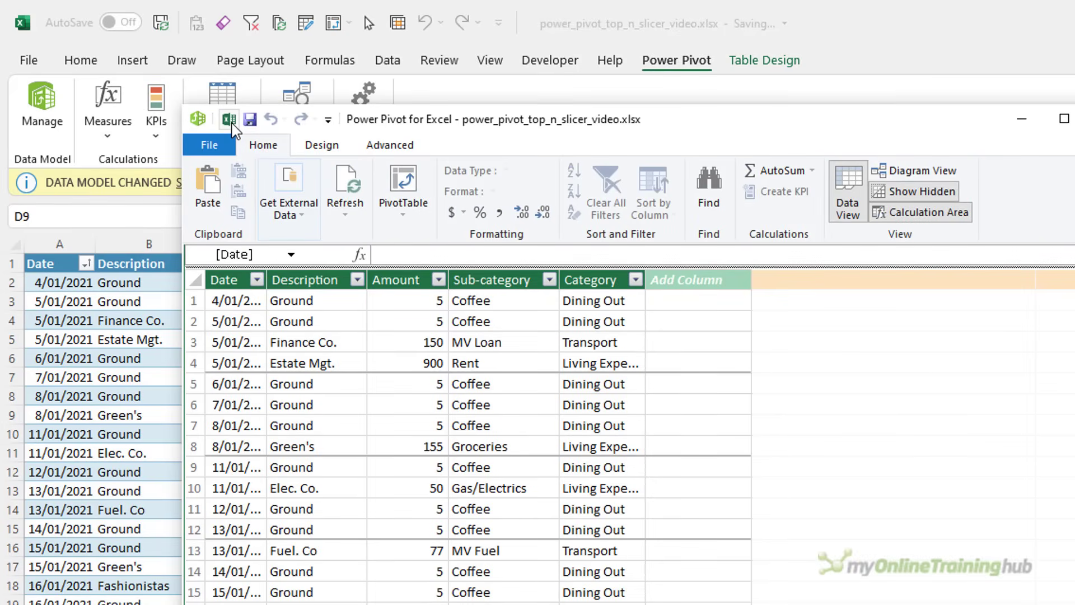
left_click(229, 120)
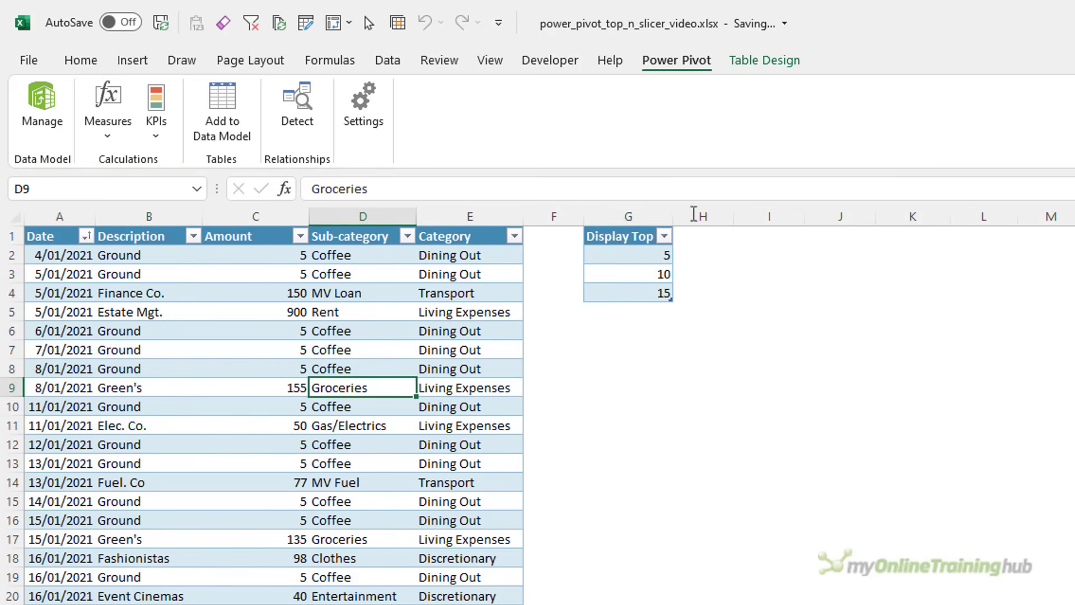
- Add the Display Top table to the model as TopN, check the diagram, and close Power Pivot
left_click(623, 274)
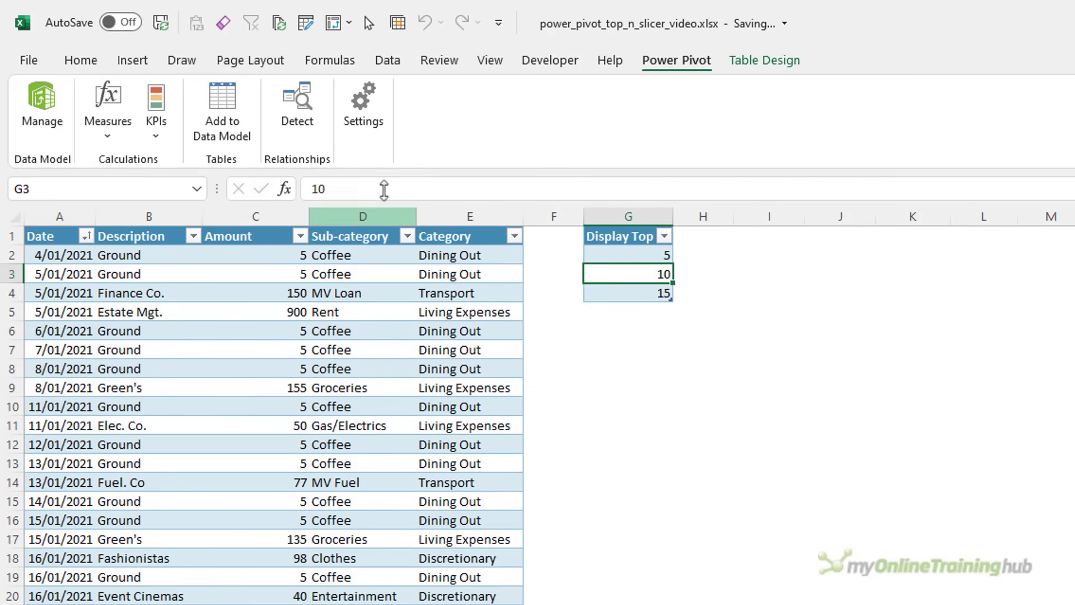
left_click(229, 136)
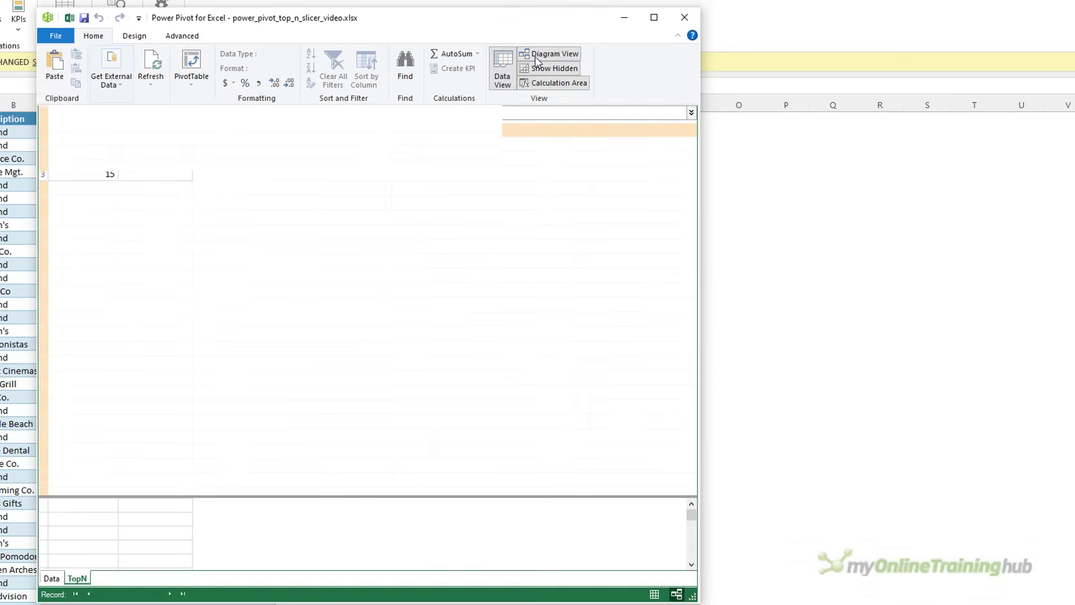
left_click(535, 54)
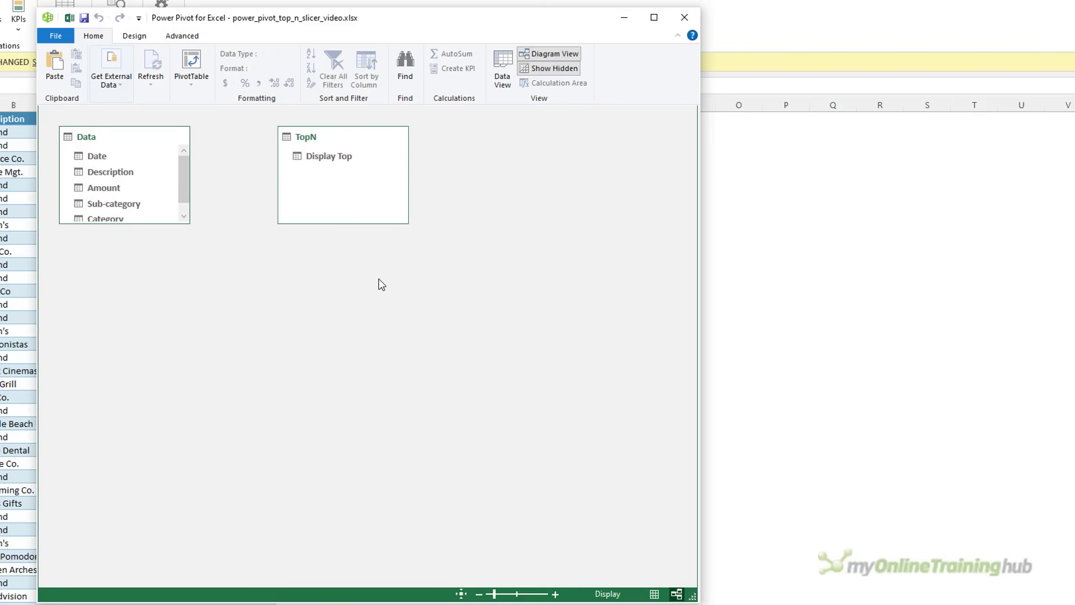
left_click(685, 19)
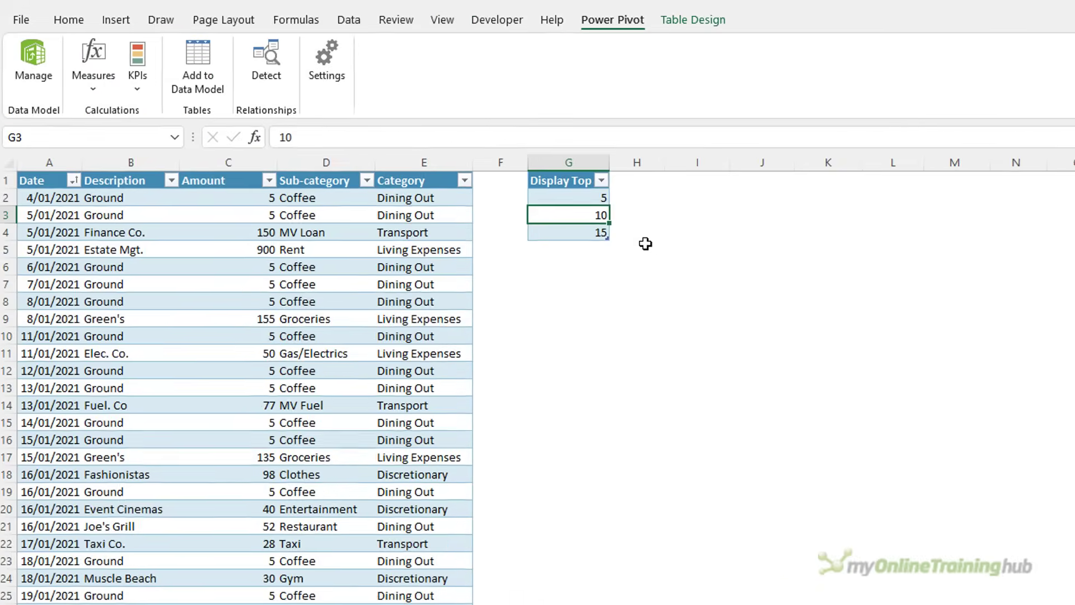
- Create a Data-table measure named Selected Top N with formula =MIN('TopN'[Display Top])
left_click(99, 78)
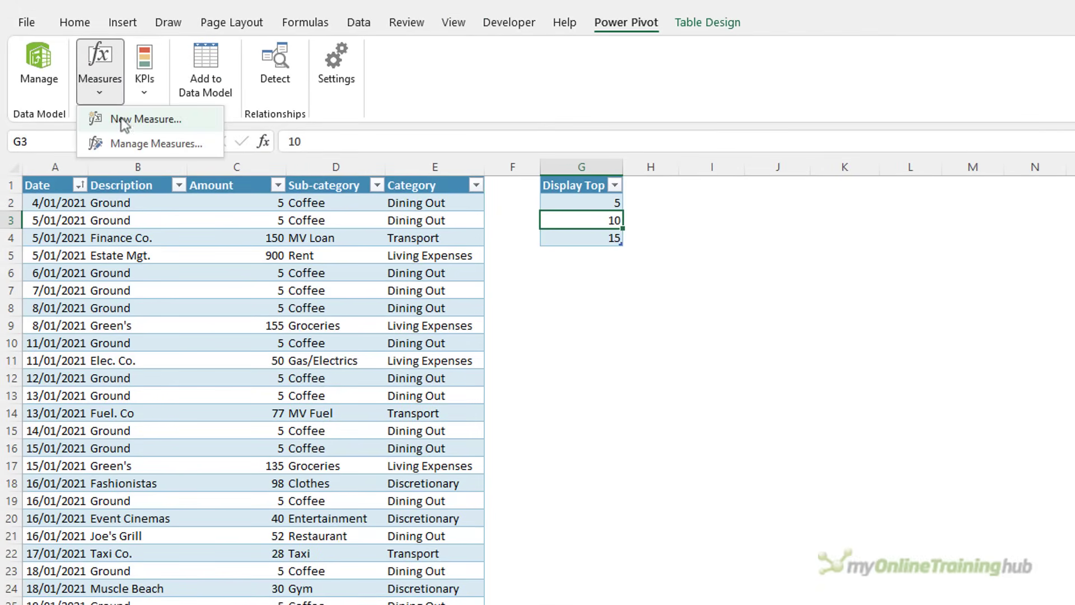
left_click(121, 117)
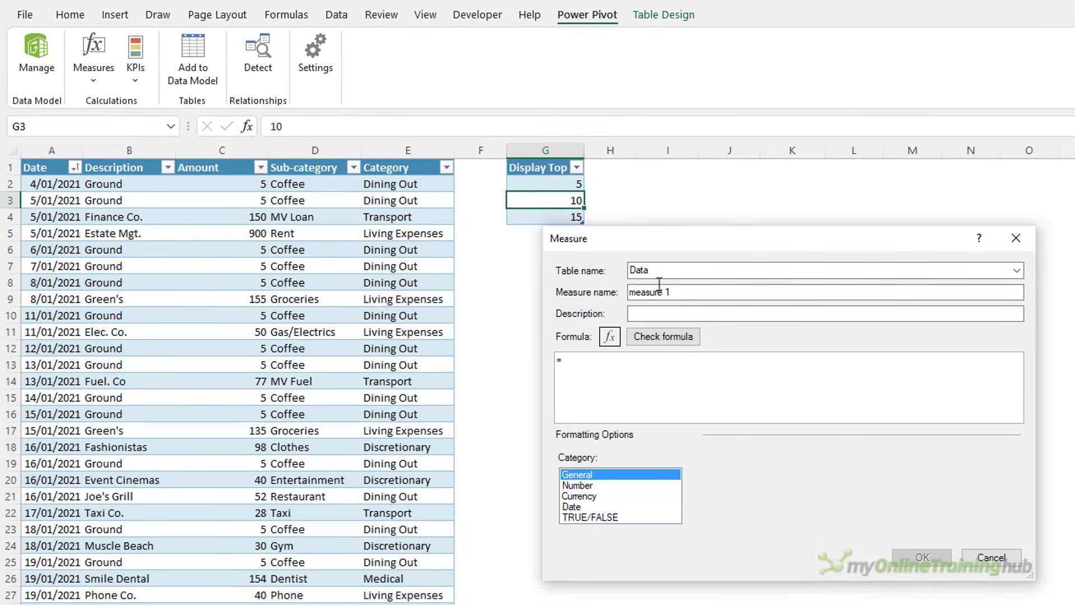
left_click(721, 317)
left_click(679, 291)
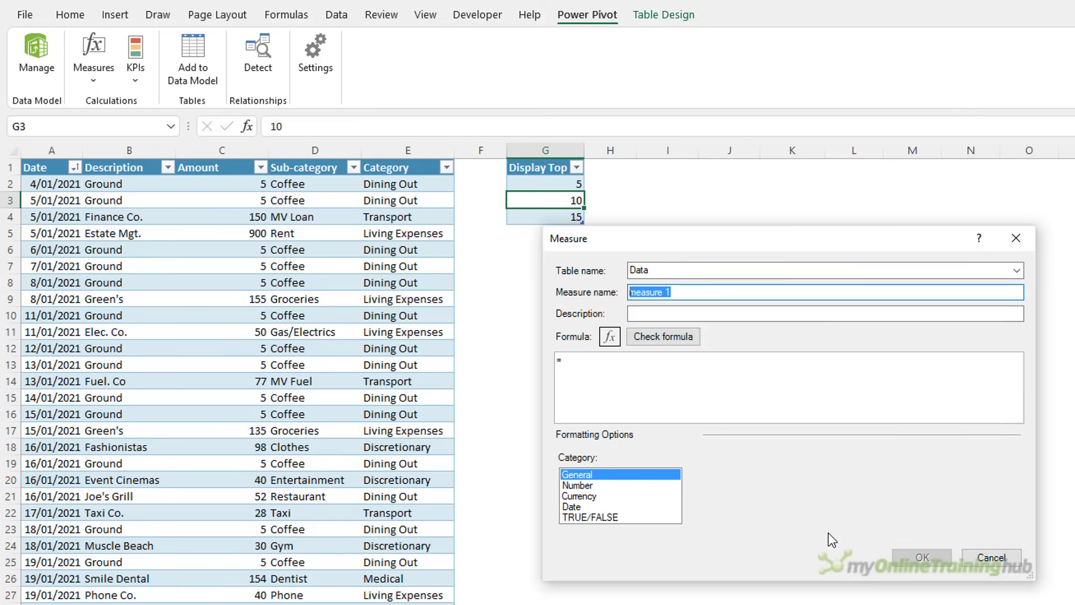
type("Selected Top N")
type("MIN(")
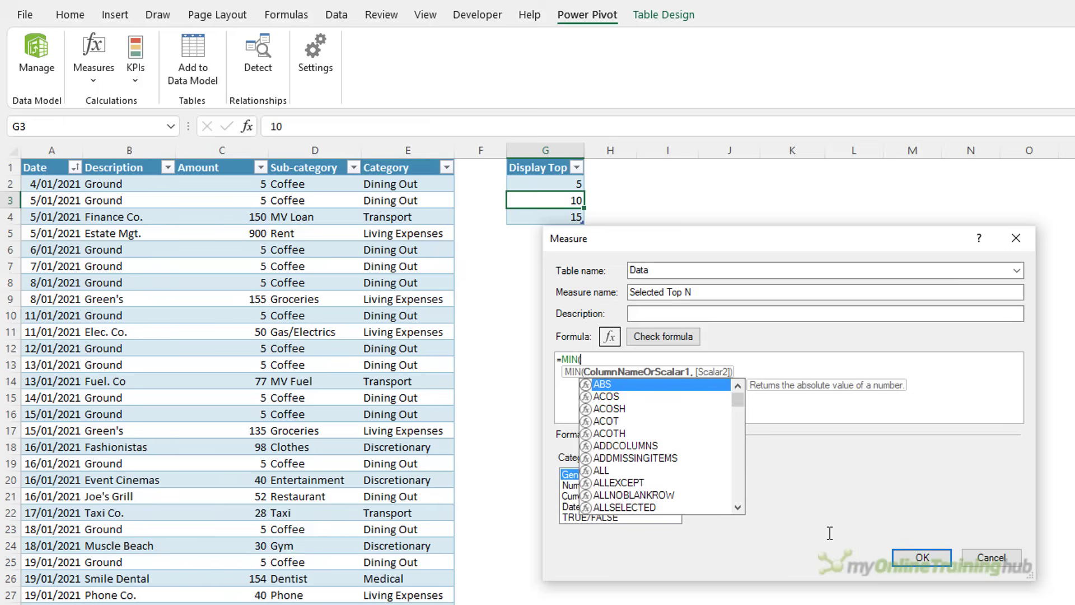
type("'")
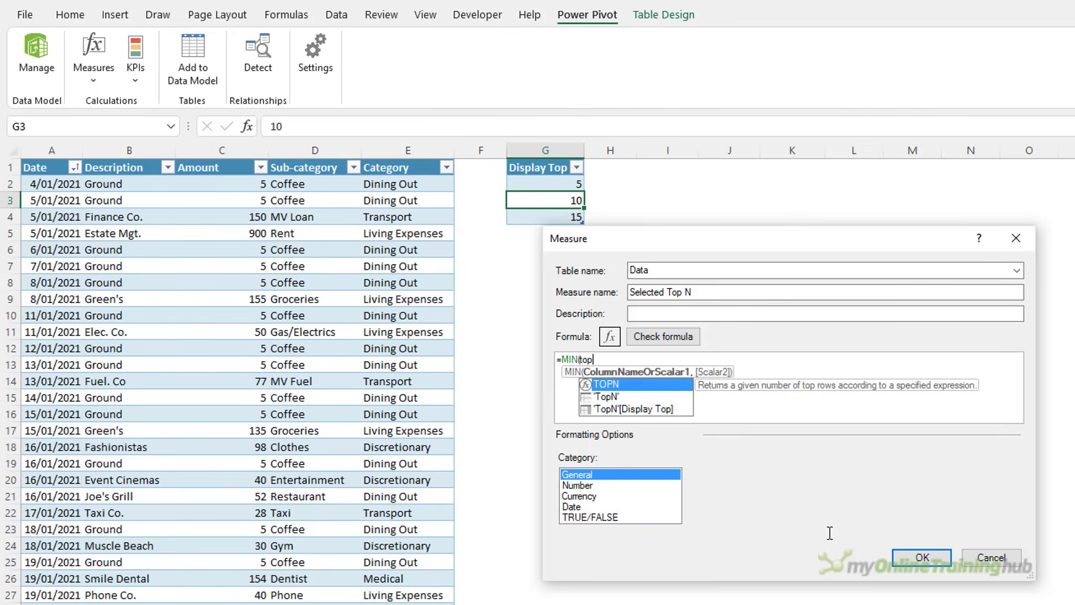
key("Down")
key("Tab")
type(")")
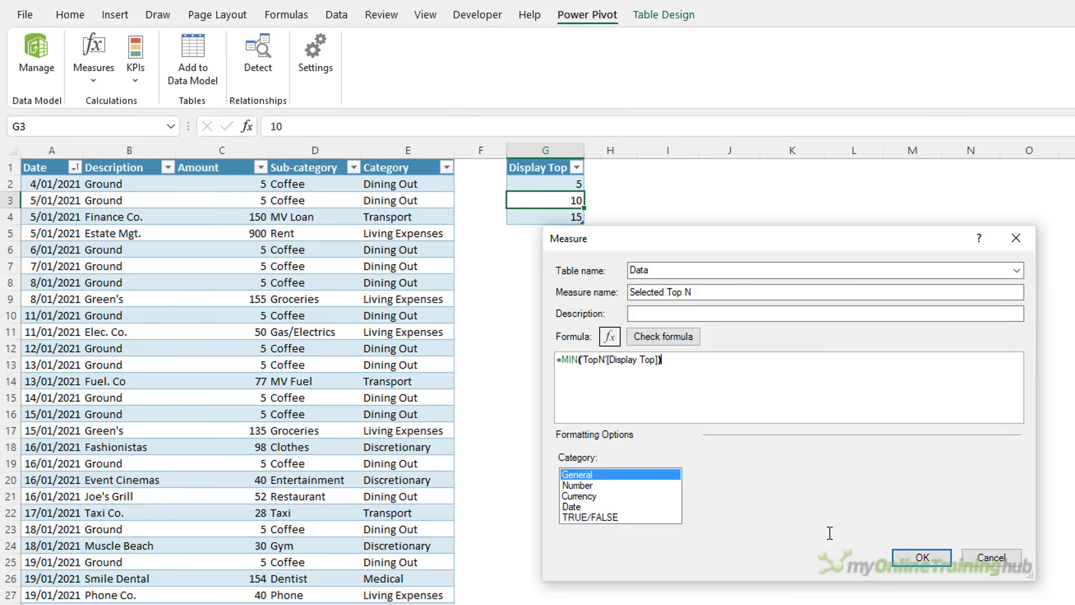
left_click(708, 271)
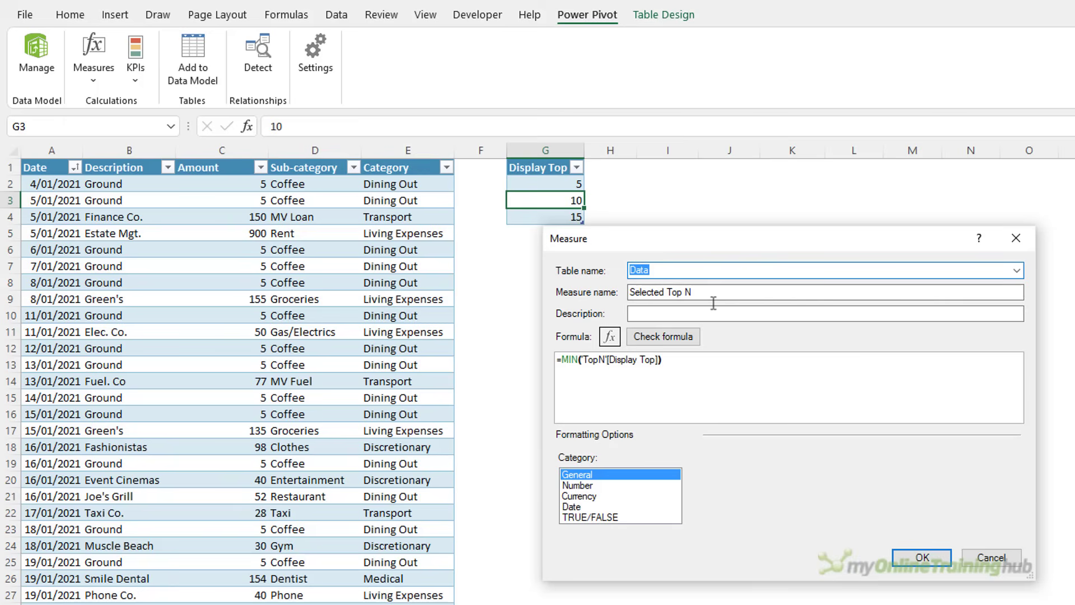
left_click(921, 561)
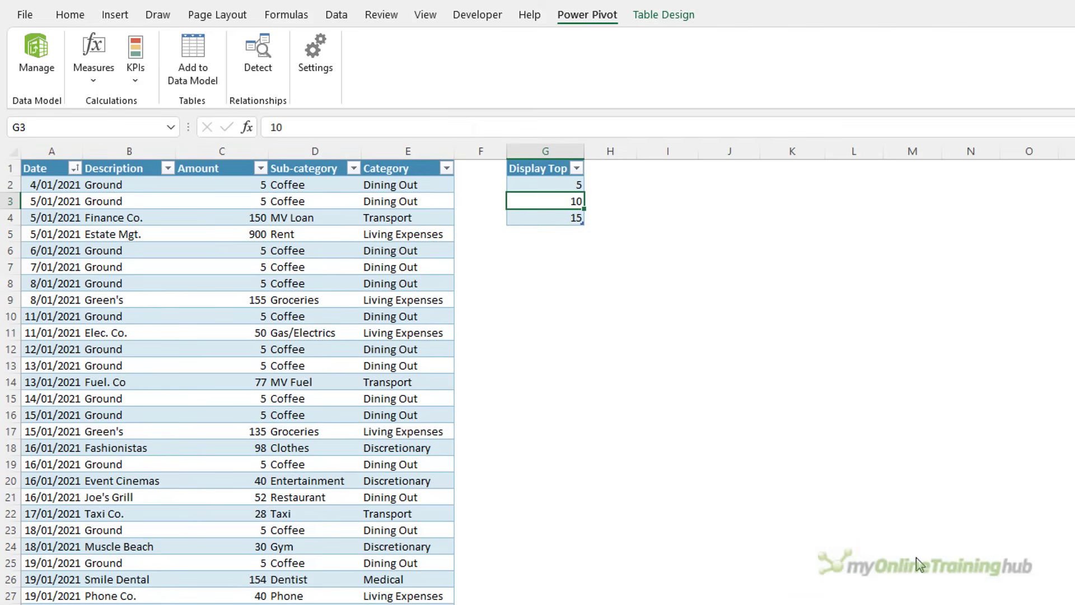
- Start a new measure named Total Amount with formula =SUM([Amount])
left_click(101, 91)
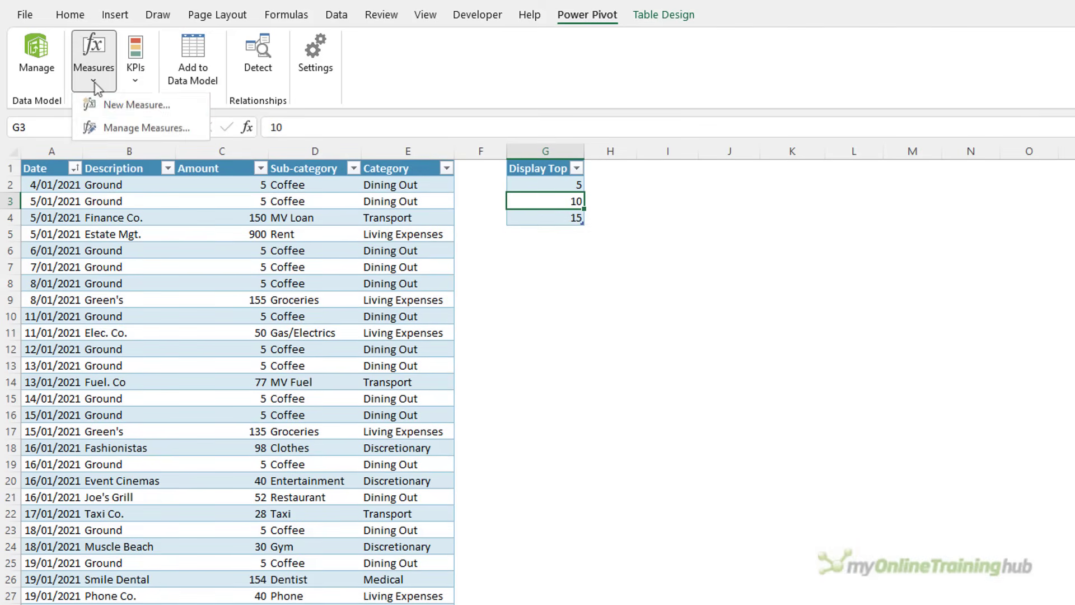
left_click(121, 103)
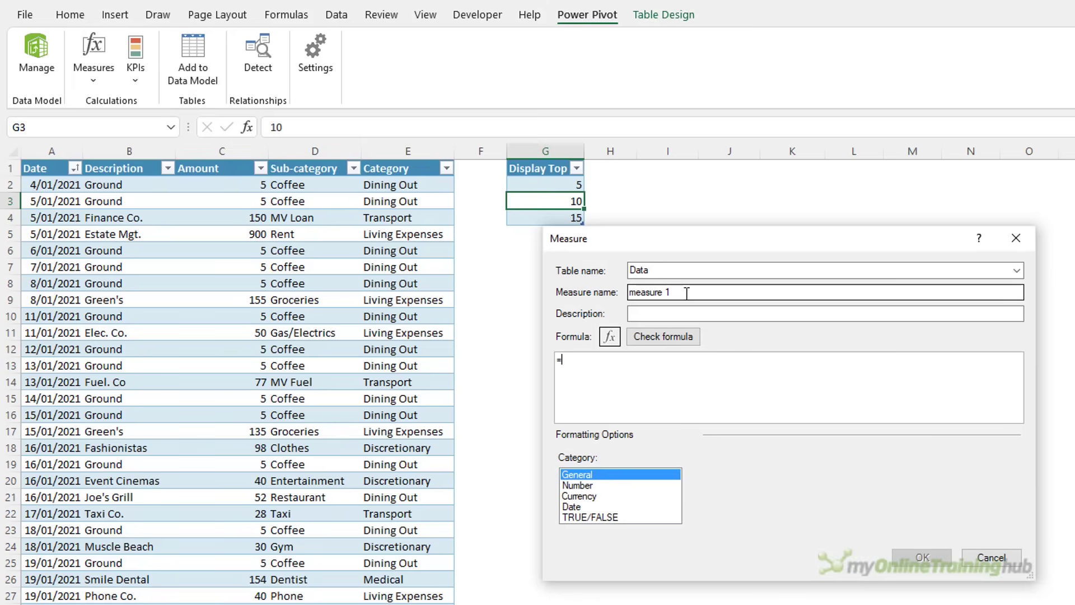
left_click_drag(687, 293, 568, 285)
type("Tota")
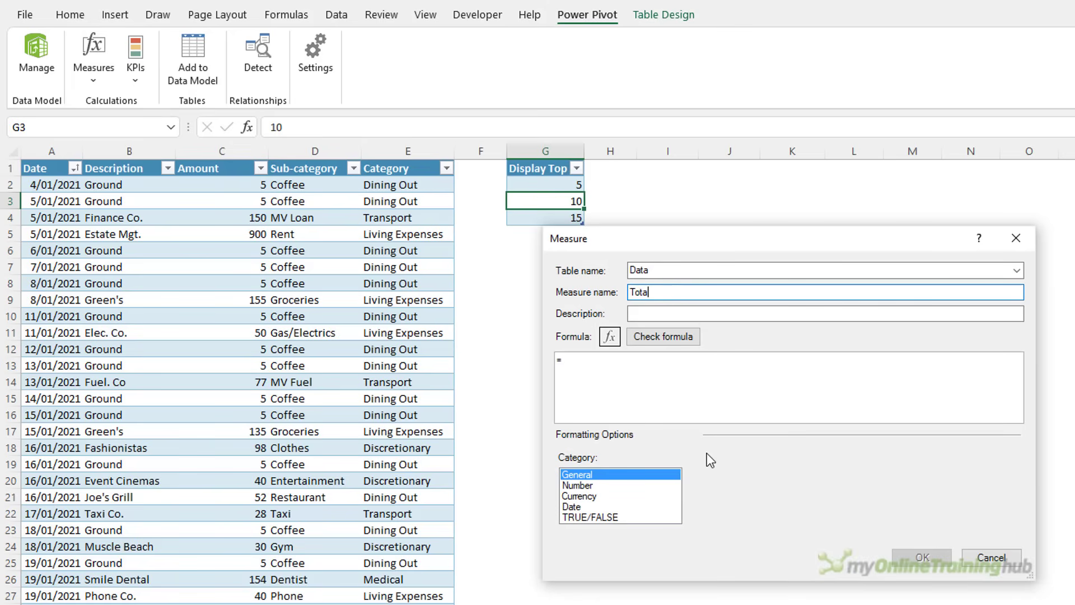
type("l Amount")
left_click(626, 355)
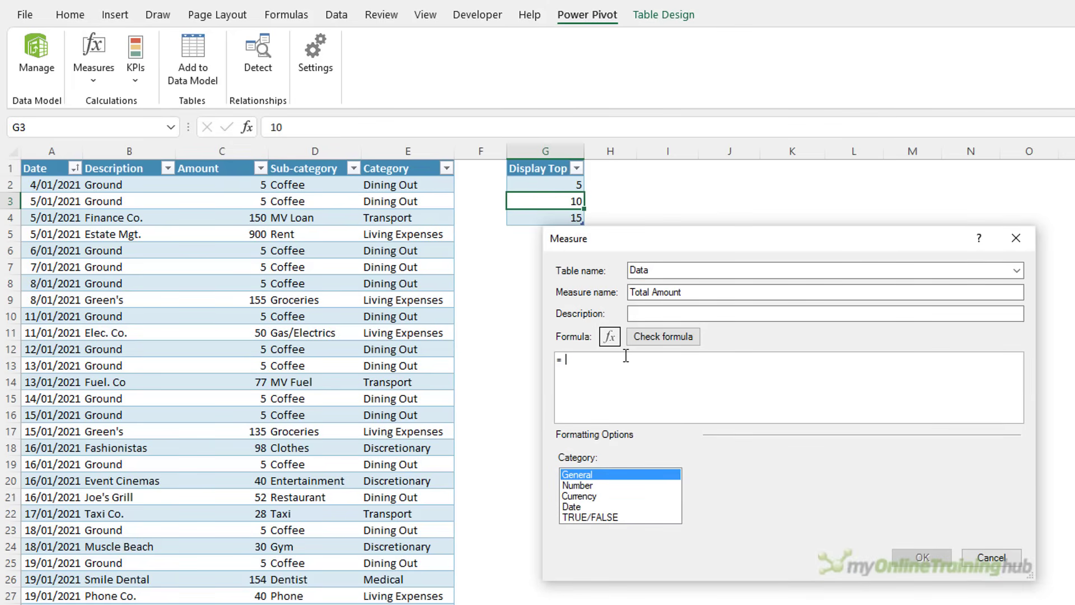
type("sum")
key("Tab")
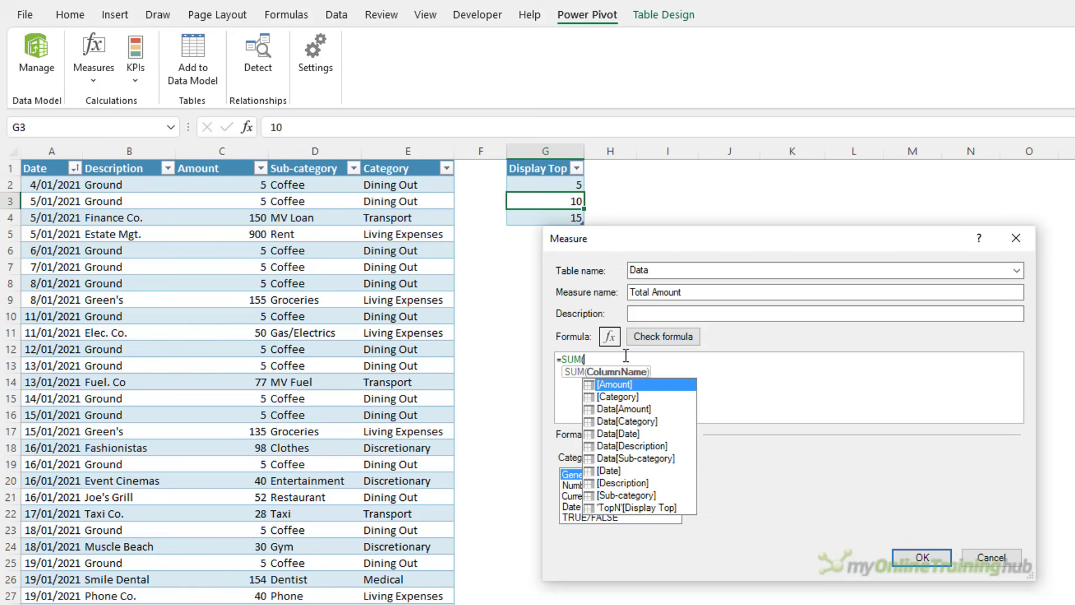
key("Tab")
type(")")
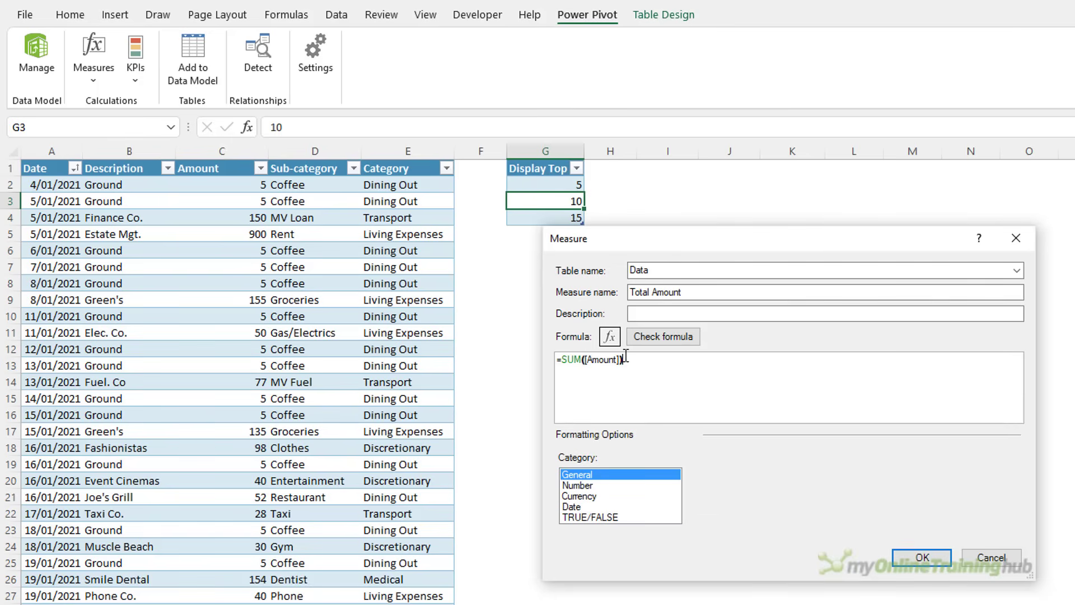
- Format Total Amount as Number with 0 decimals and thousands separator, and save it
left_click(622, 485)
left_click(730, 518)
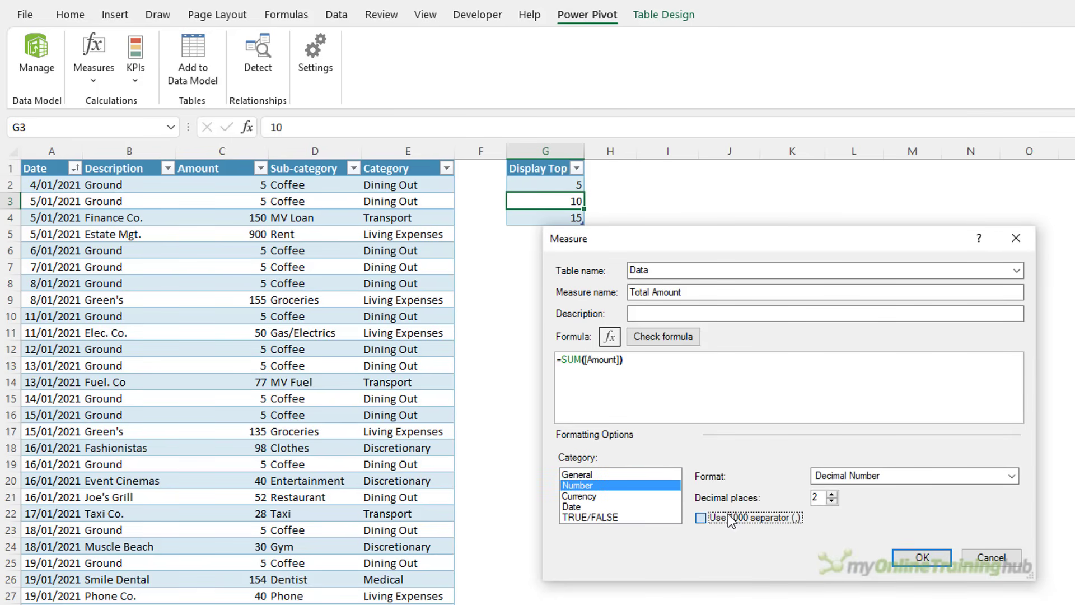
left_click(832, 501)
left_click(832, 501)
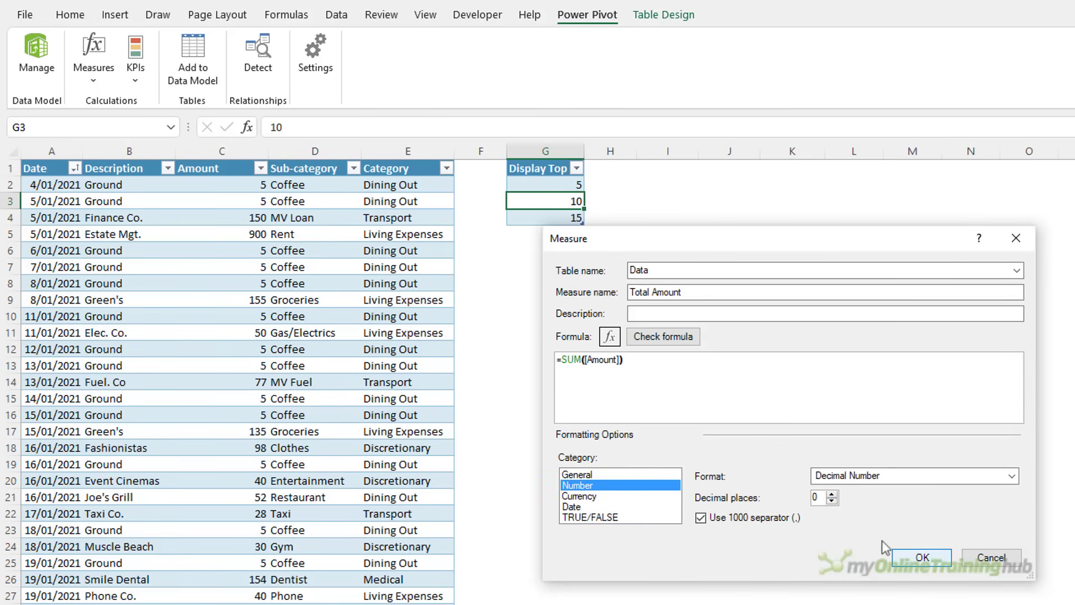
left_click(905, 560)
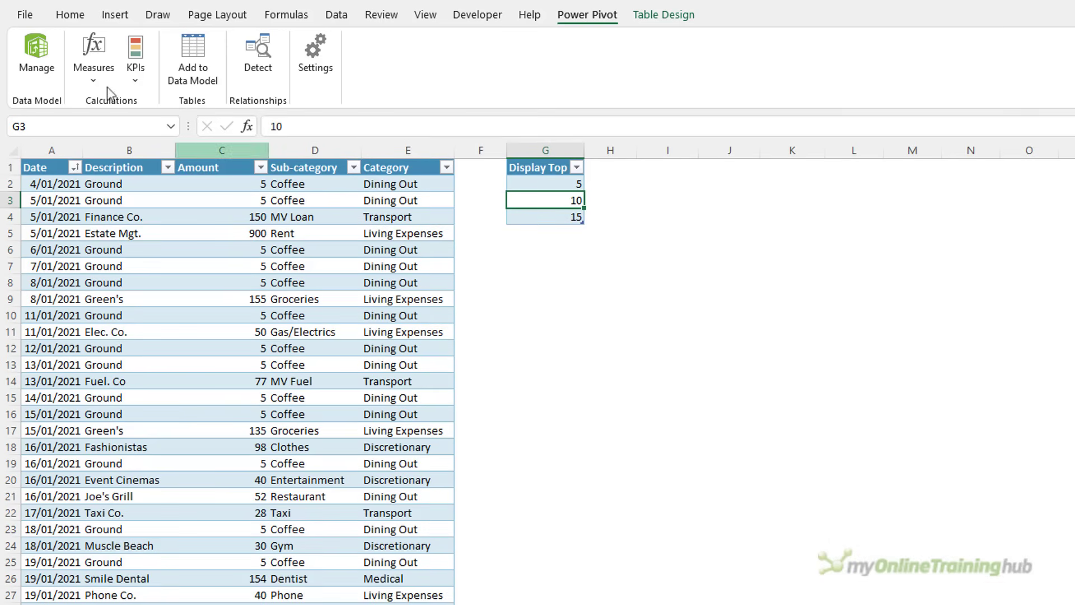
left_click(94, 82)
left_click(104, 98)
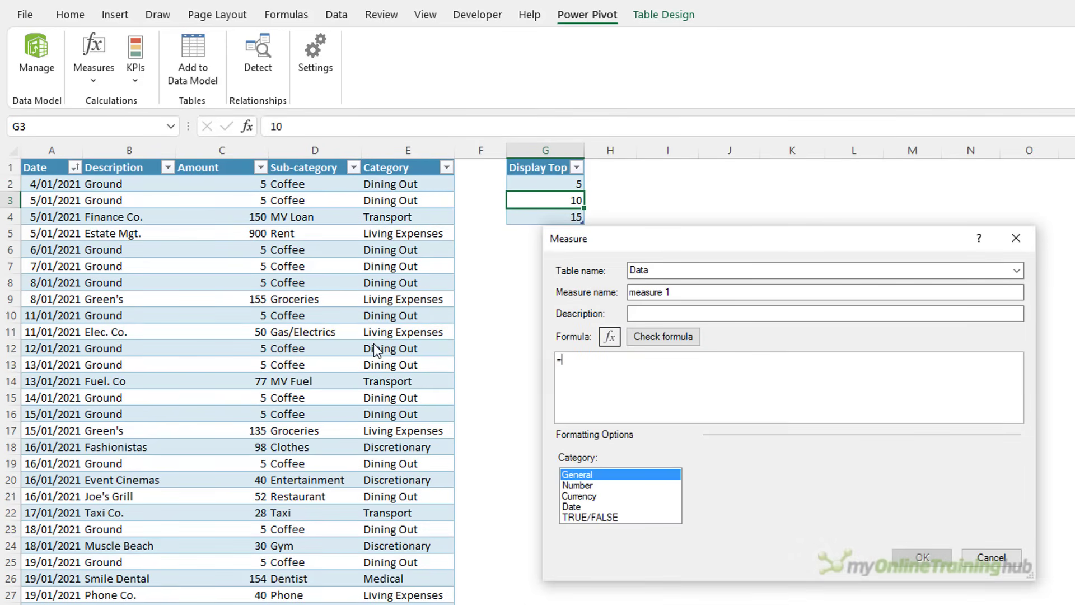
- Name the measure Rank Sub-category and begin RANKX(ALLSELECTED(Data[Sub-category]), [Total Amount]
triple_click(696, 292)
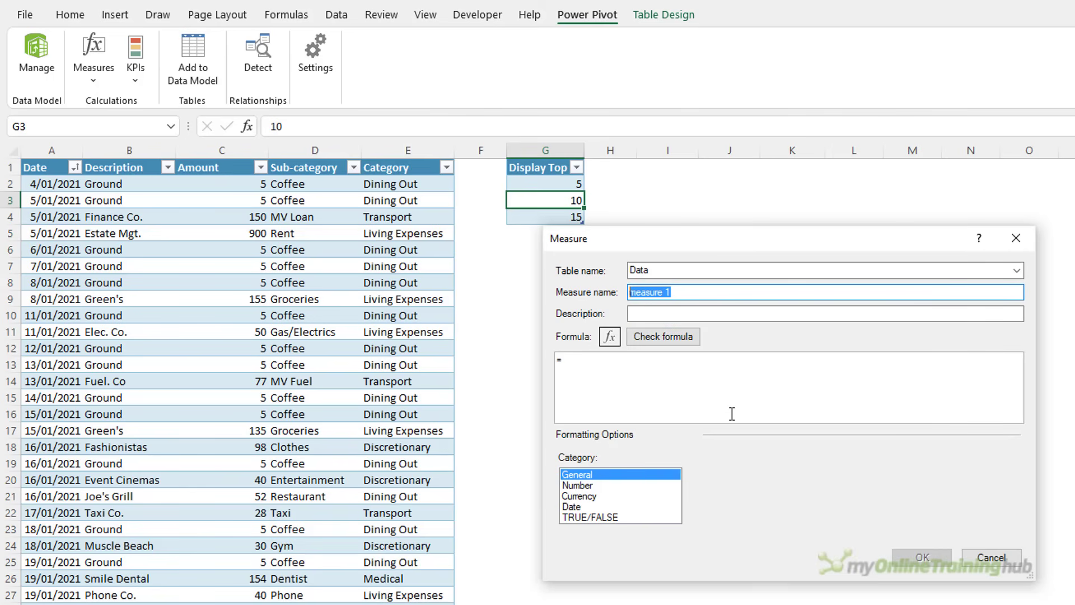
type("Rank Sub-category")
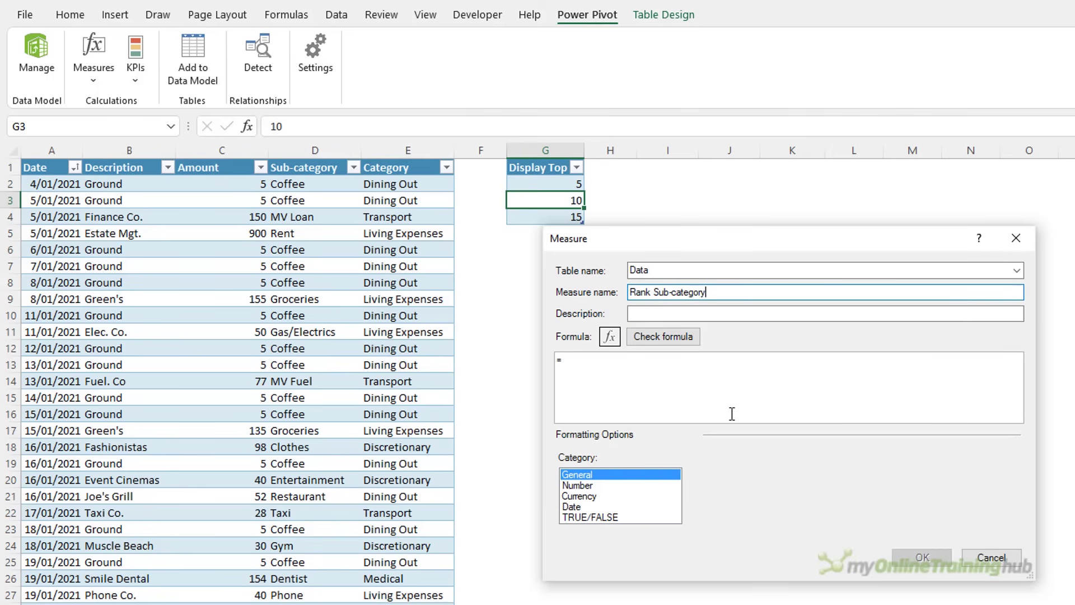
left_click(695, 357)
type("RANKX(")
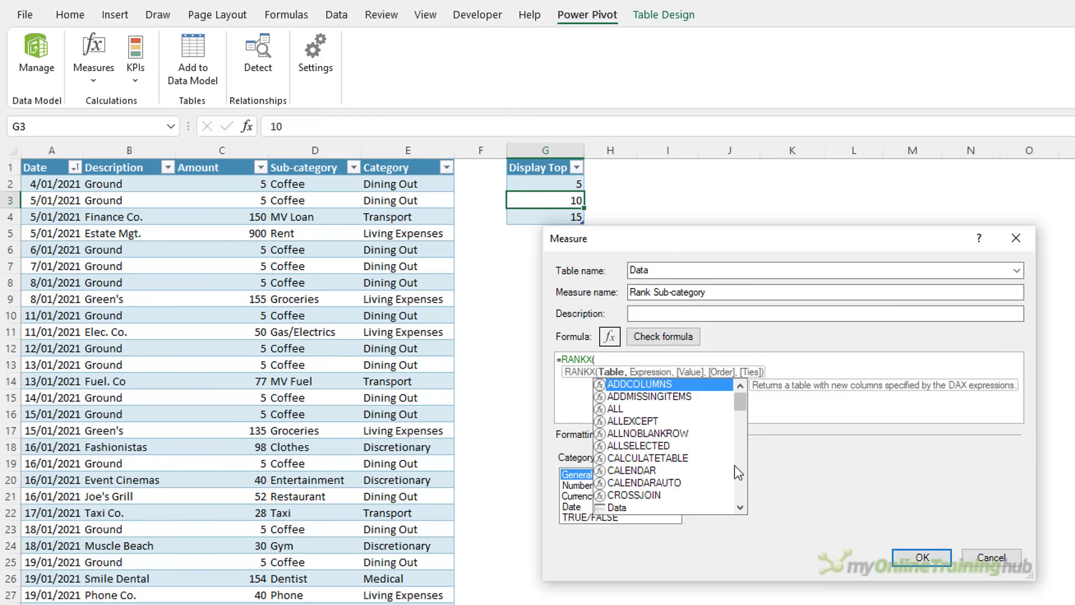
type("allse")
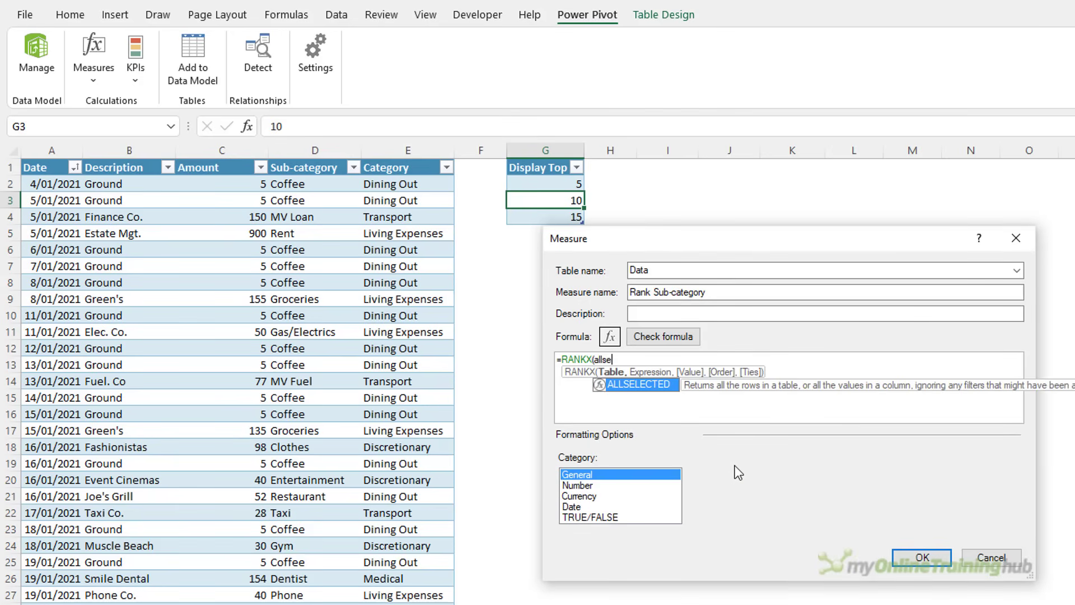
key("Tab")
type("(su")
key("Tab")
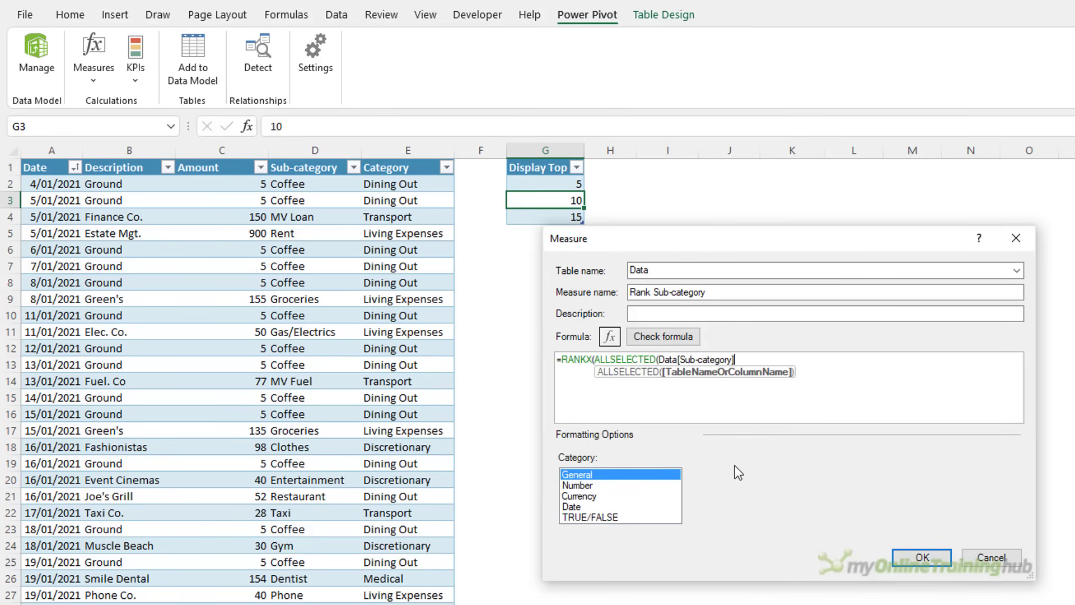
type("), ")
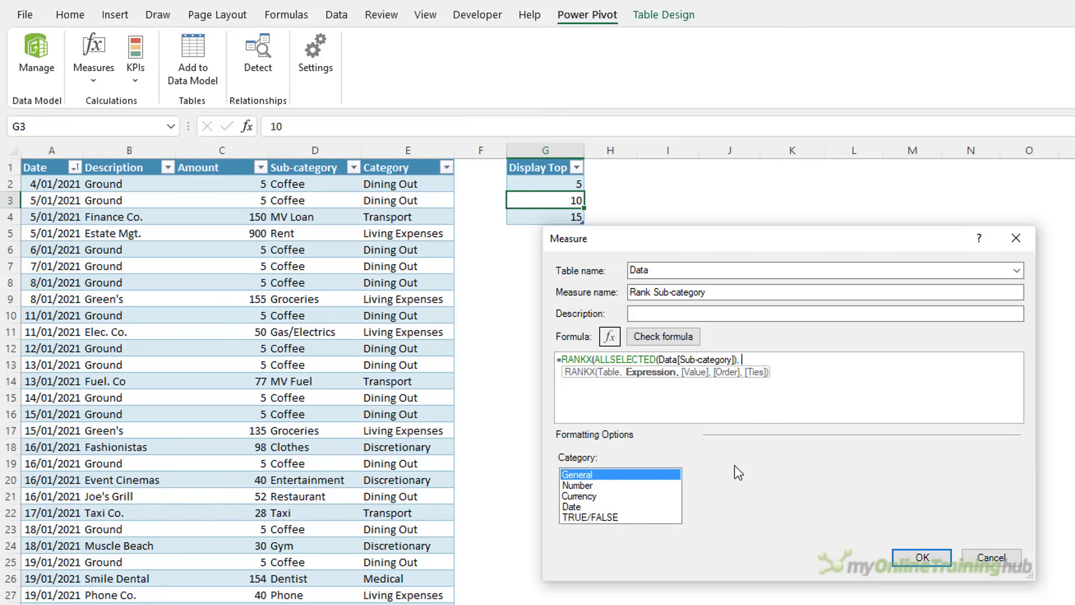
type("tot")
key("Tab")
- Finish the RANKX formula with order argument 0, verify it is error-free, and save
type(", ")
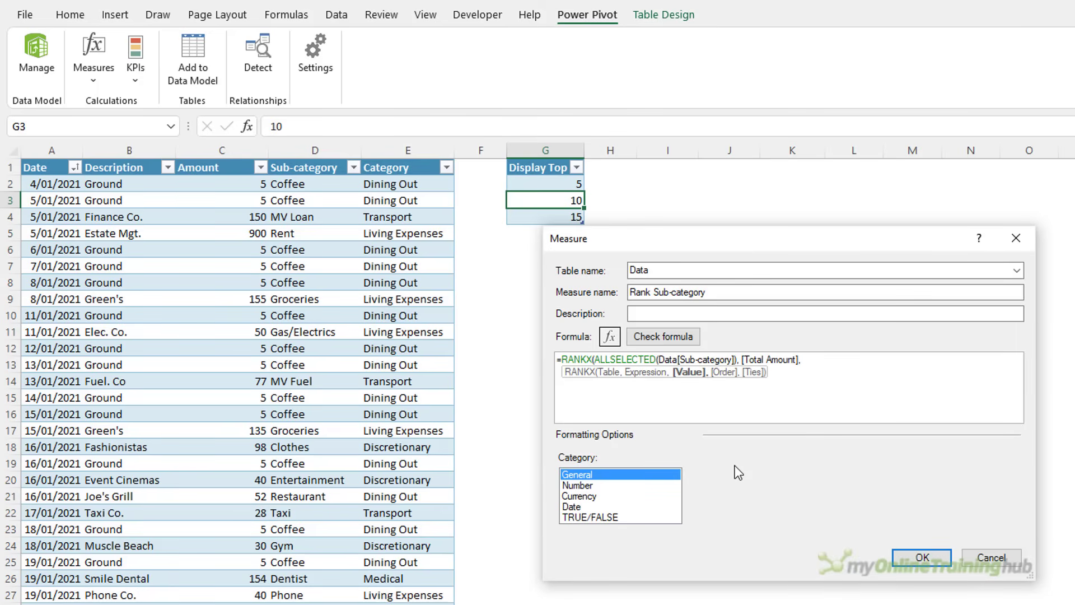
type(",")
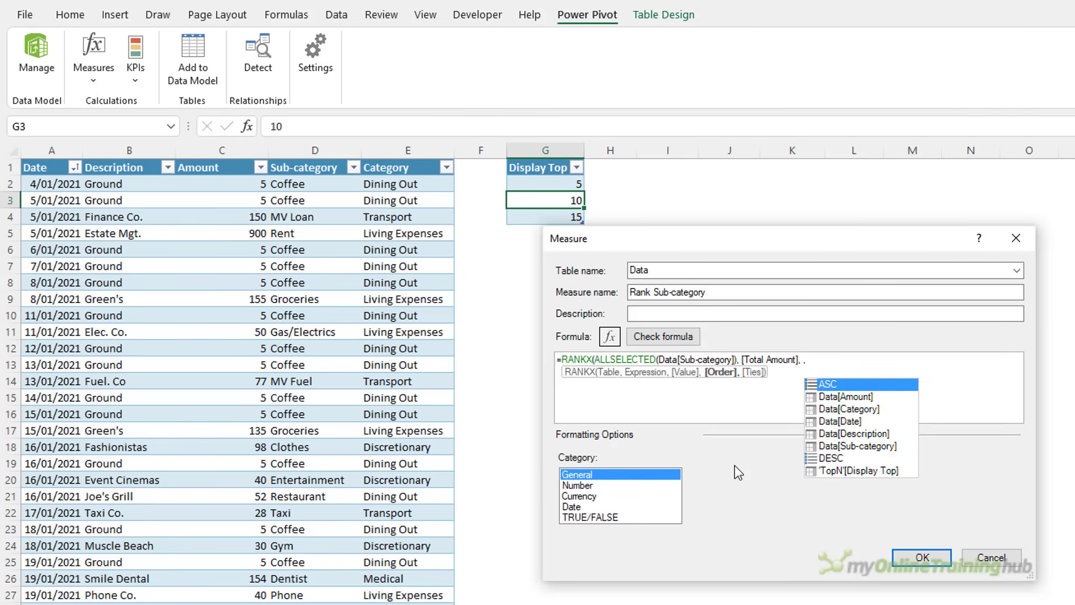
type("desc")
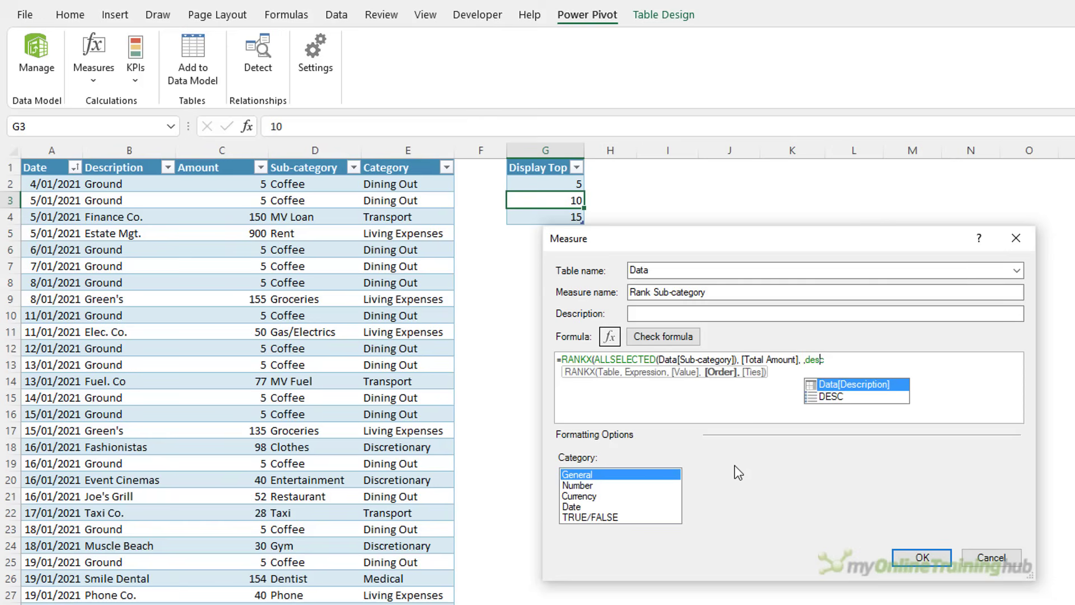
key("BackSpace")
key("BackSpace")
key("BackSpace")
key("BackSpace")
type("0")
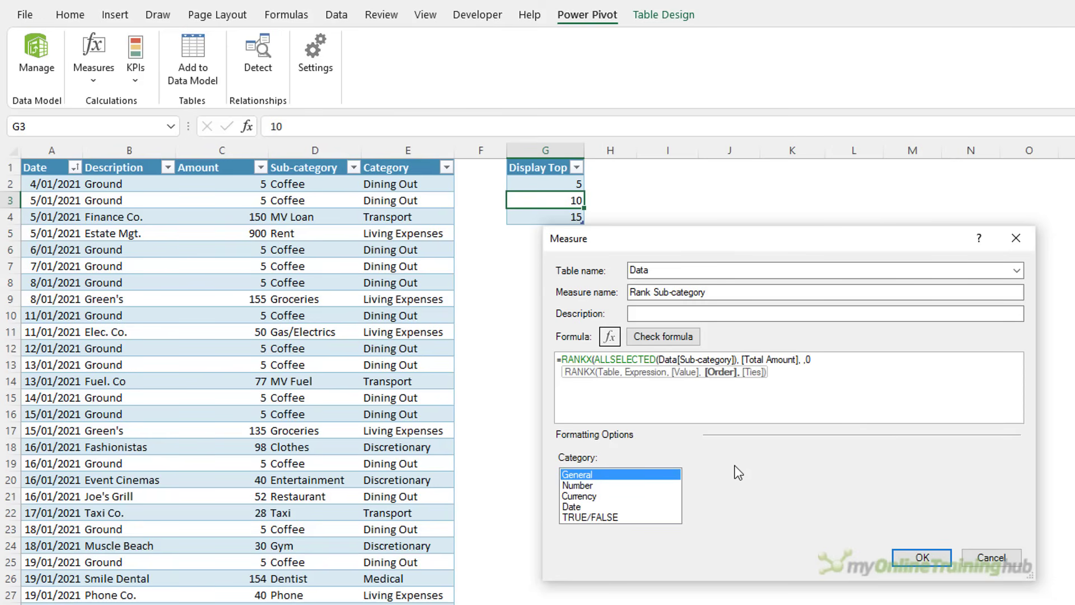
type(")")
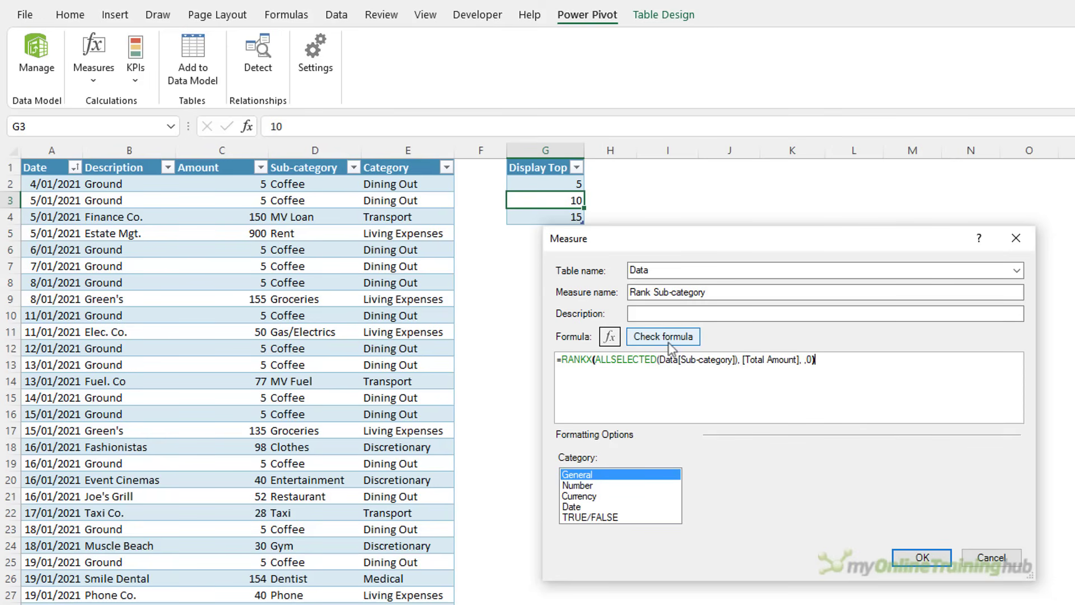
left_click(666, 338)
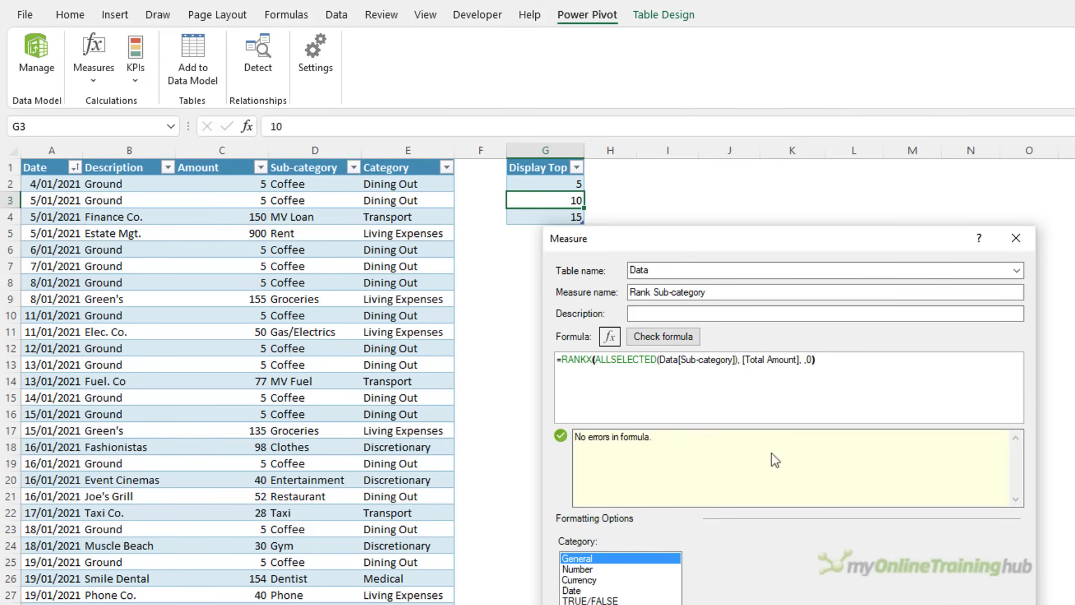
key("Return")
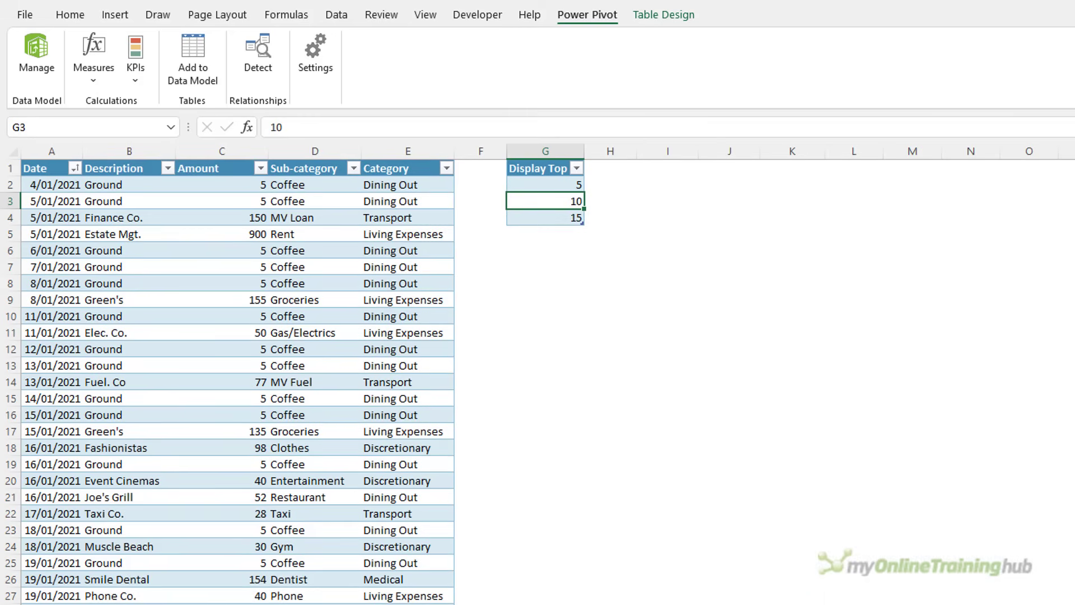
- Create the Include Sub-category measure =IF([Rank Sub-category] <= [Selected Top N], 1, 0)
left_click(107, 83)
left_click(133, 107)
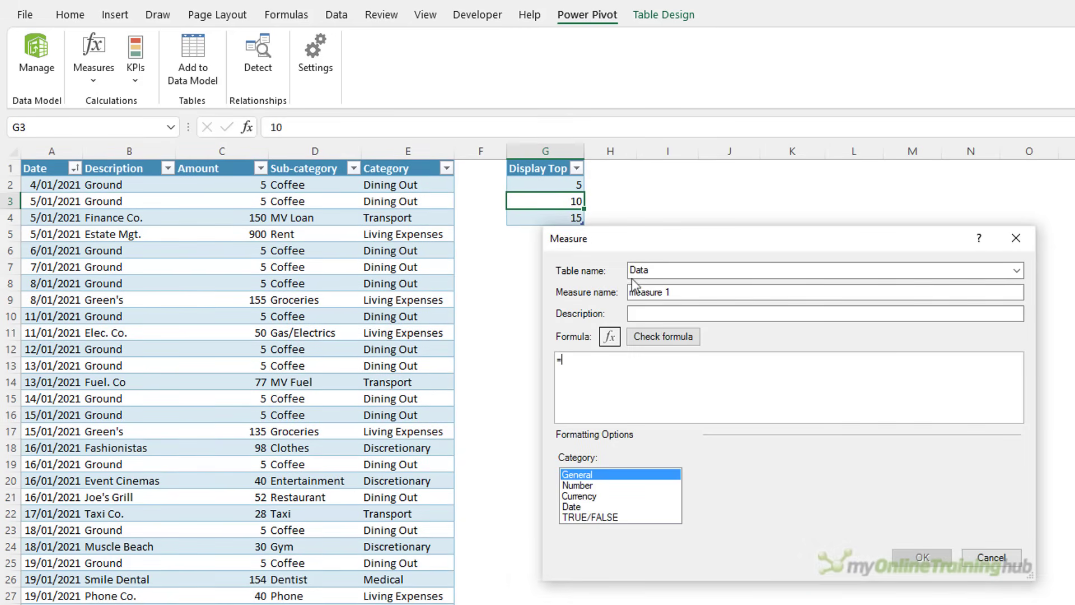
left_click(676, 293)
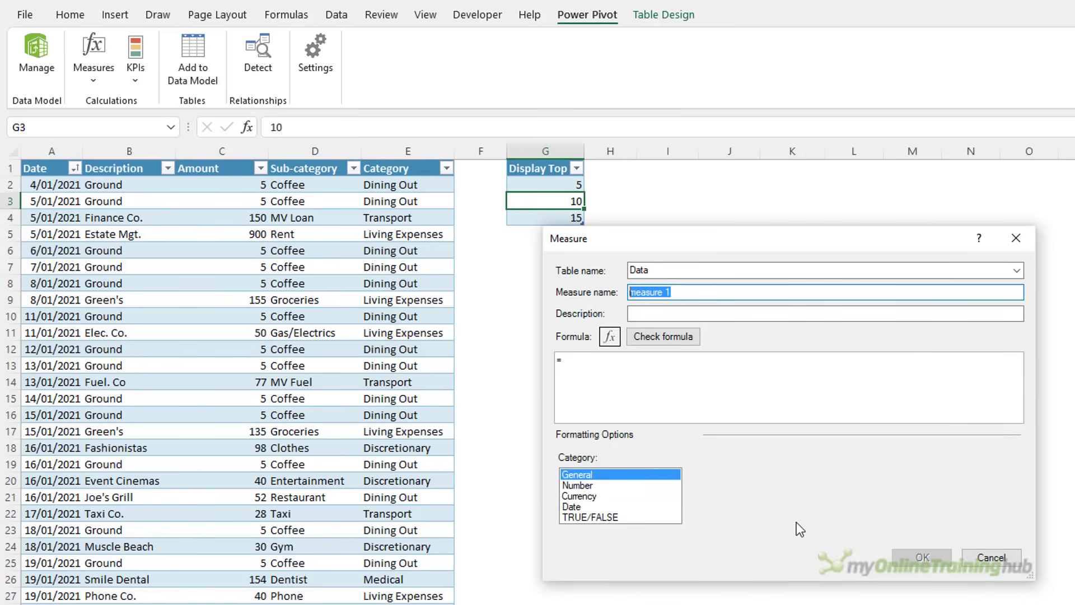
type("Include Sub-category")
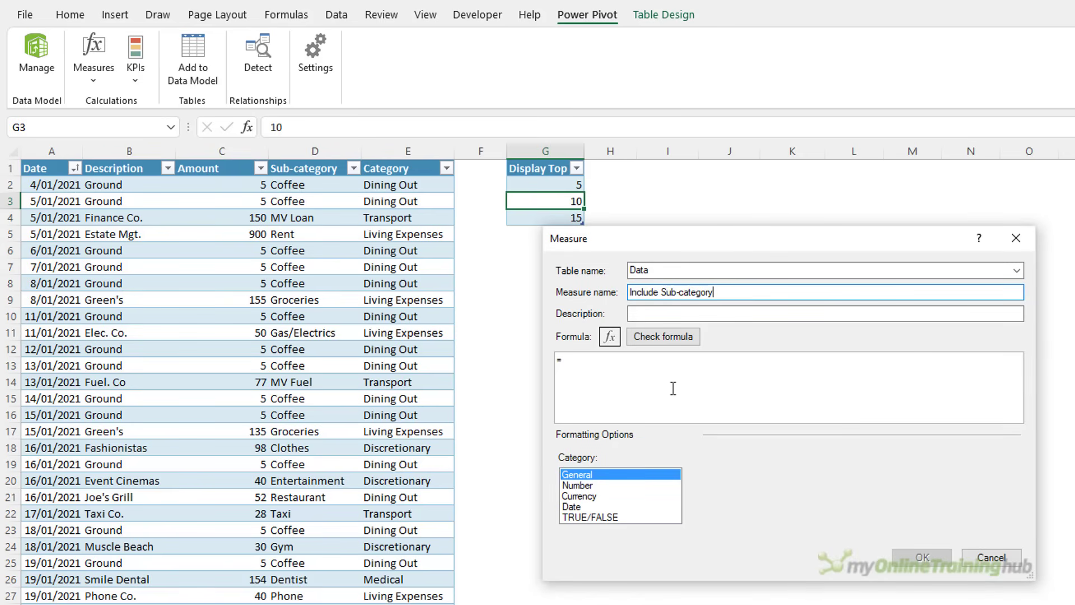
left_click(672, 387)
type("IF(")
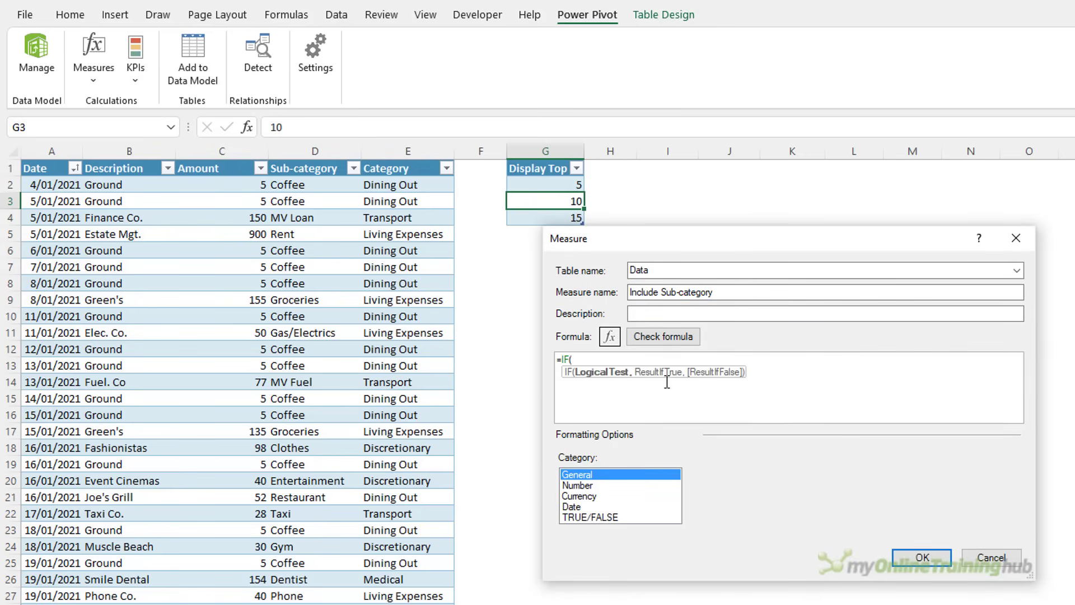
type(" rank")
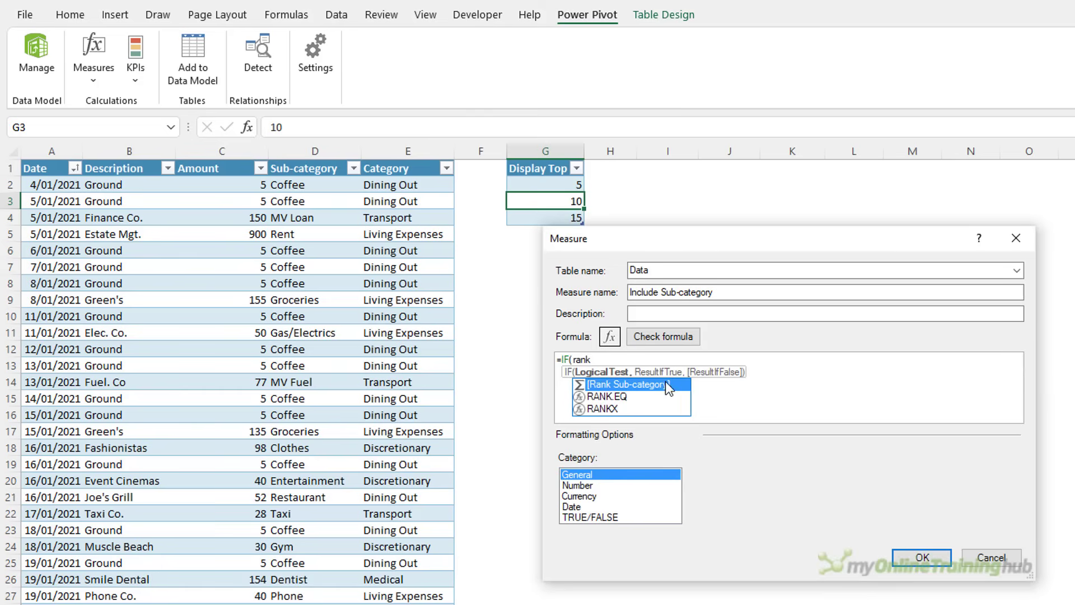
double_click(665, 384)
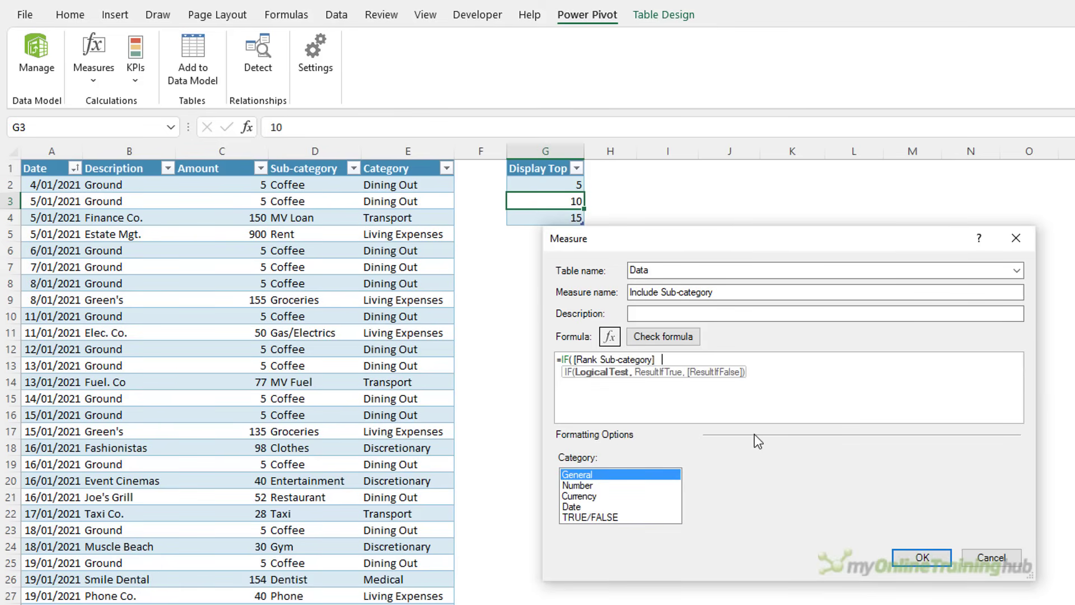
type("<= sele")
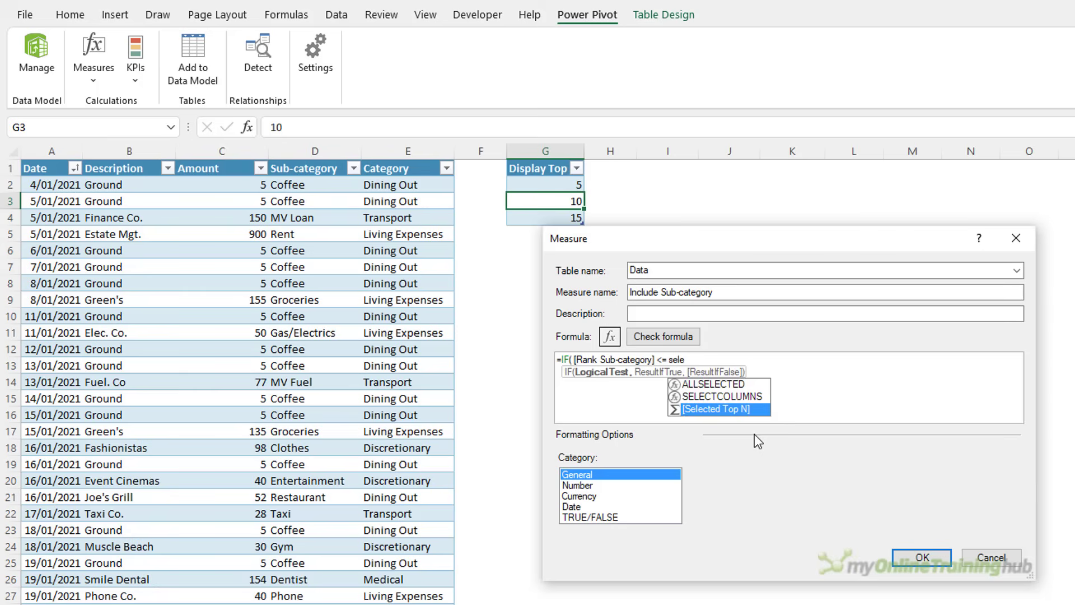
key("Tab")
type(",")
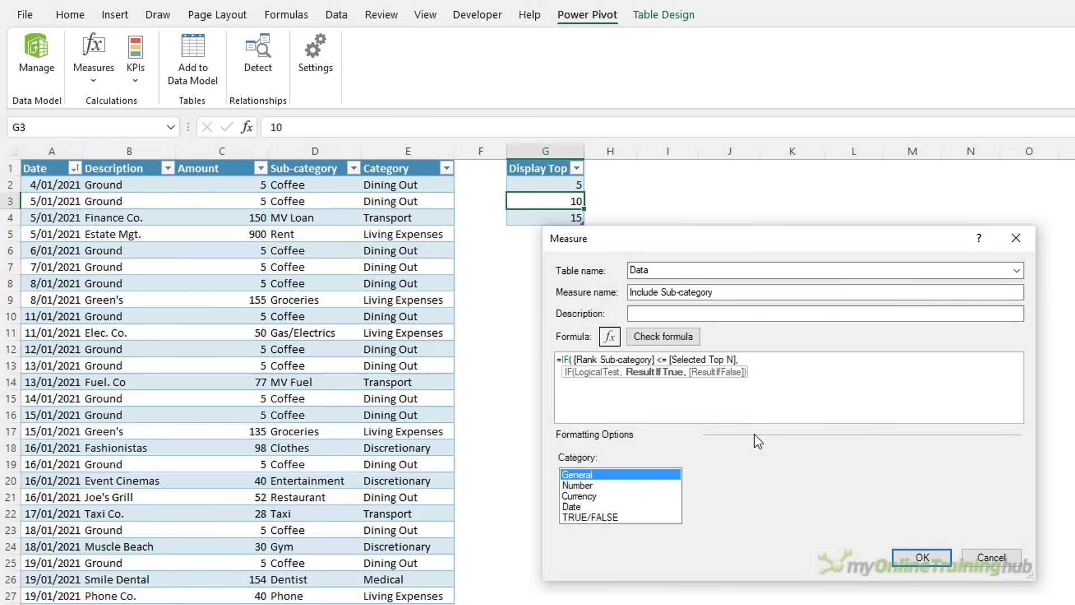
type(" 1, ")
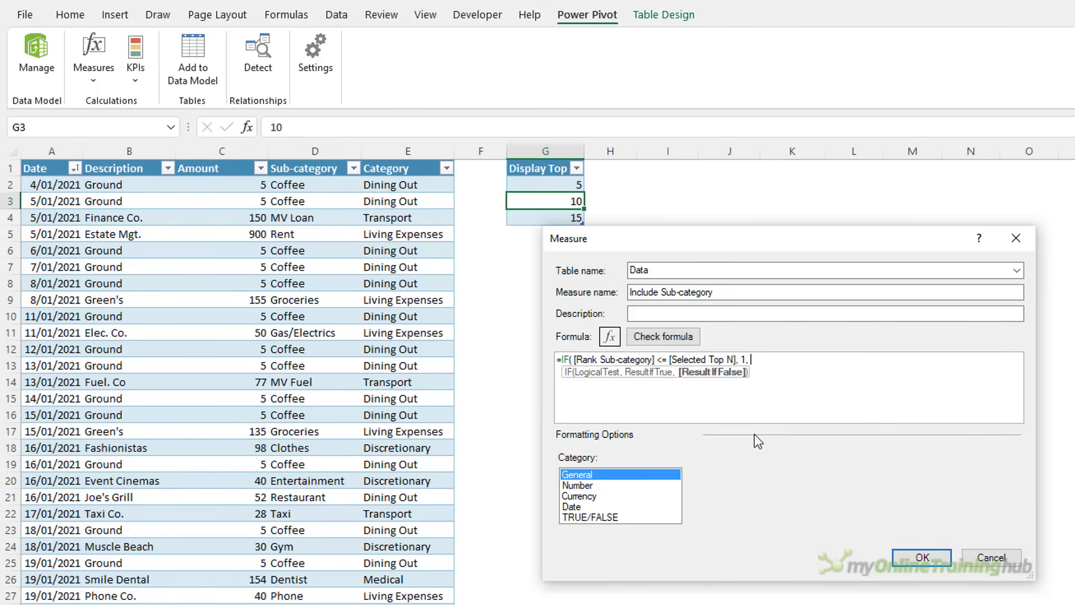
type("0)")
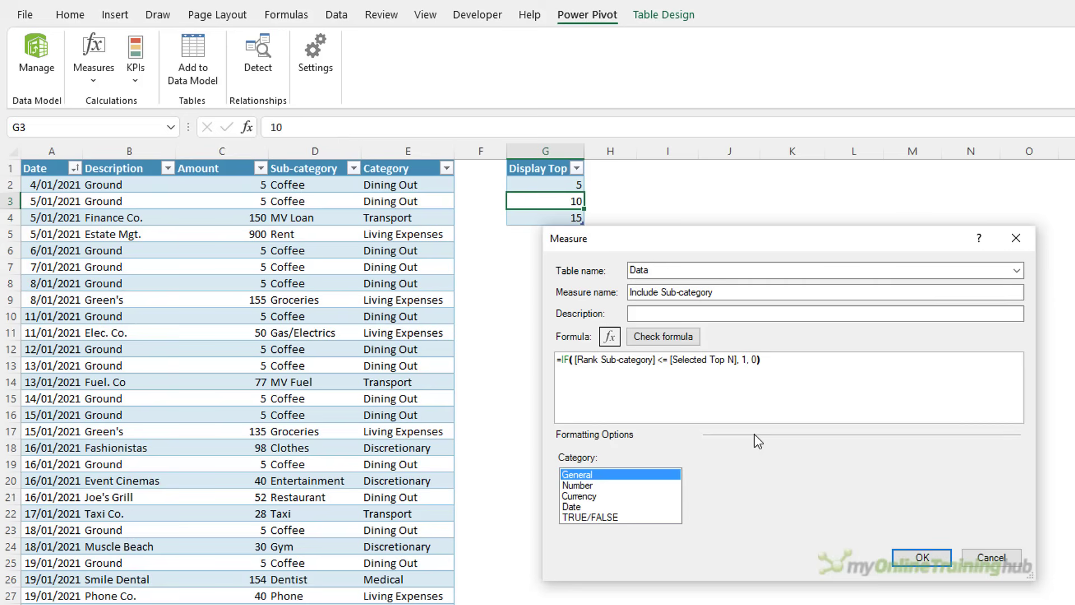
left_click(908, 561)
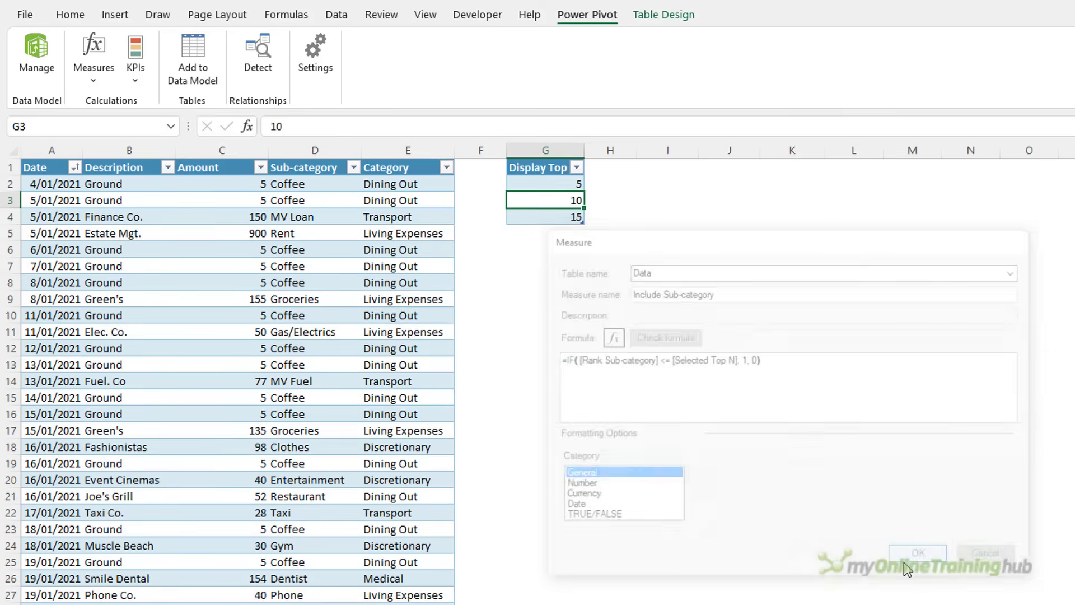
- Insert a PivotTable from the Data Model onto a new worksheet
left_click(694, 212)
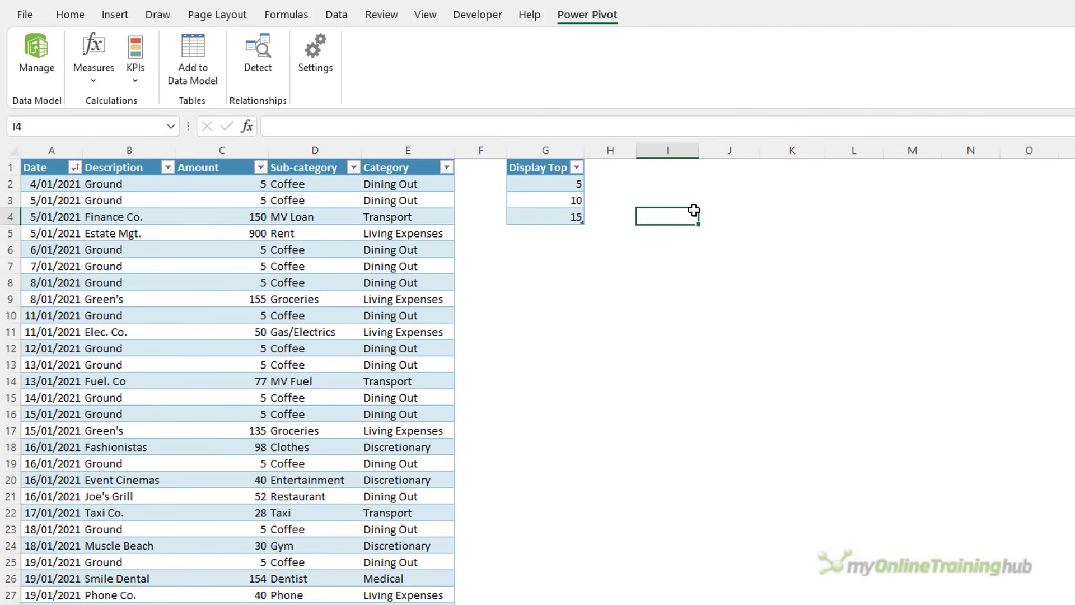
left_click(115, 15)
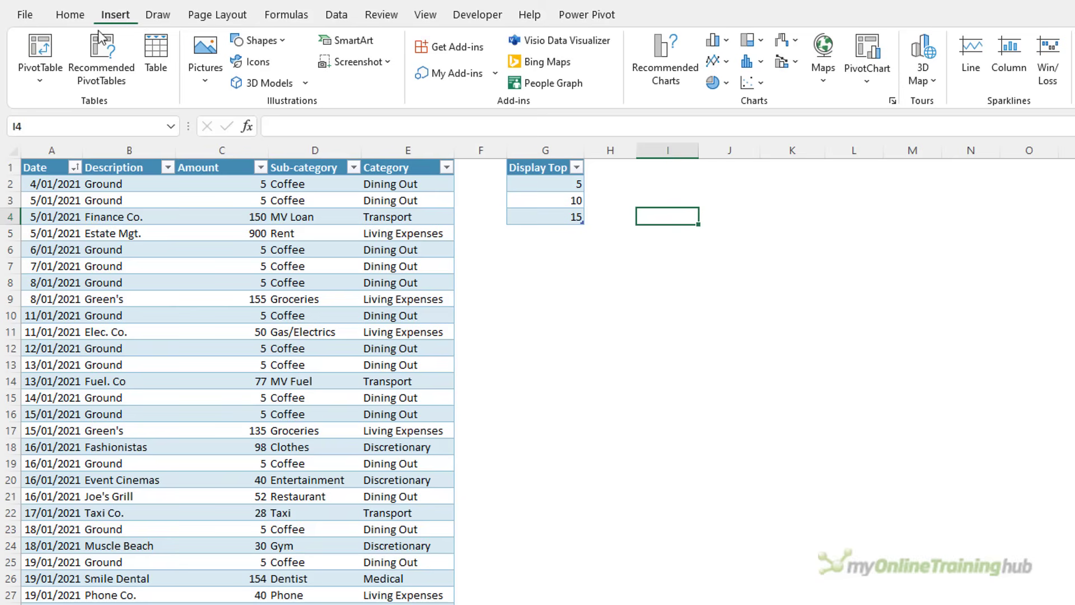
left_click(41, 80)
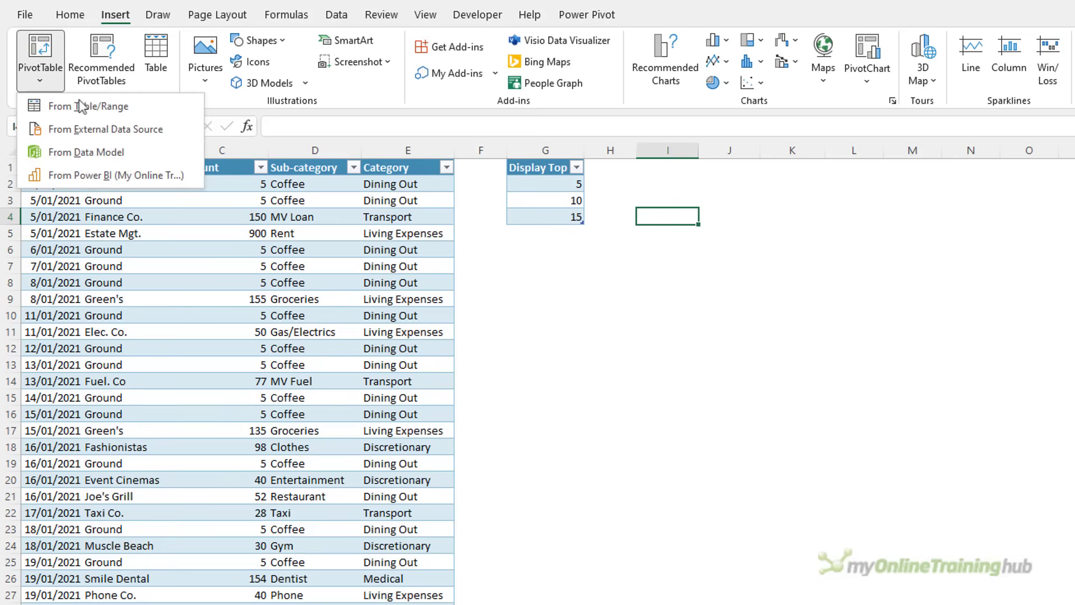
left_click(144, 159)
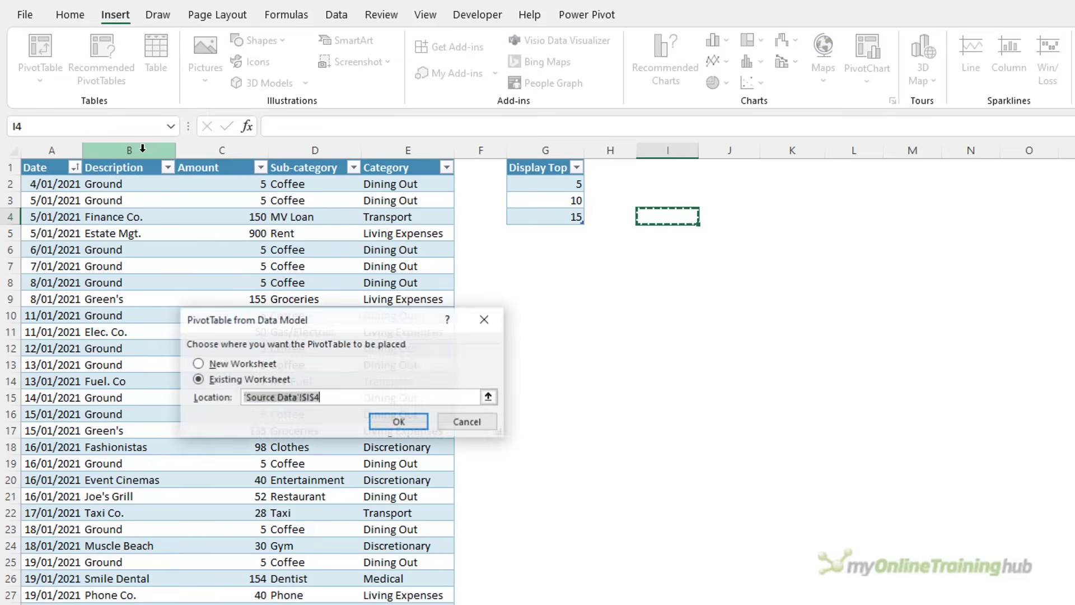
left_click(258, 365)
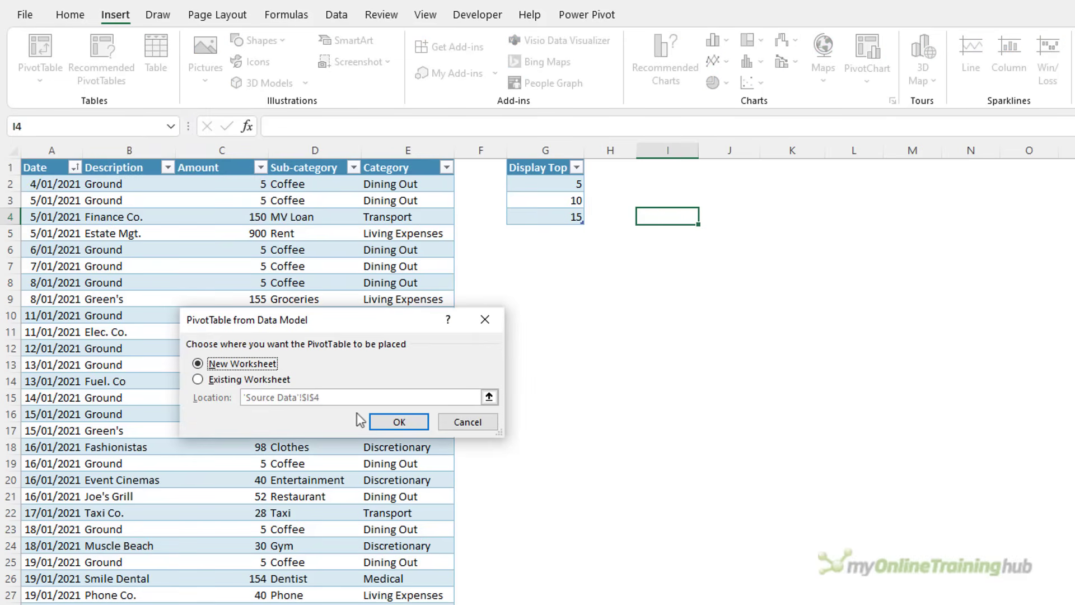
left_click(400, 422)
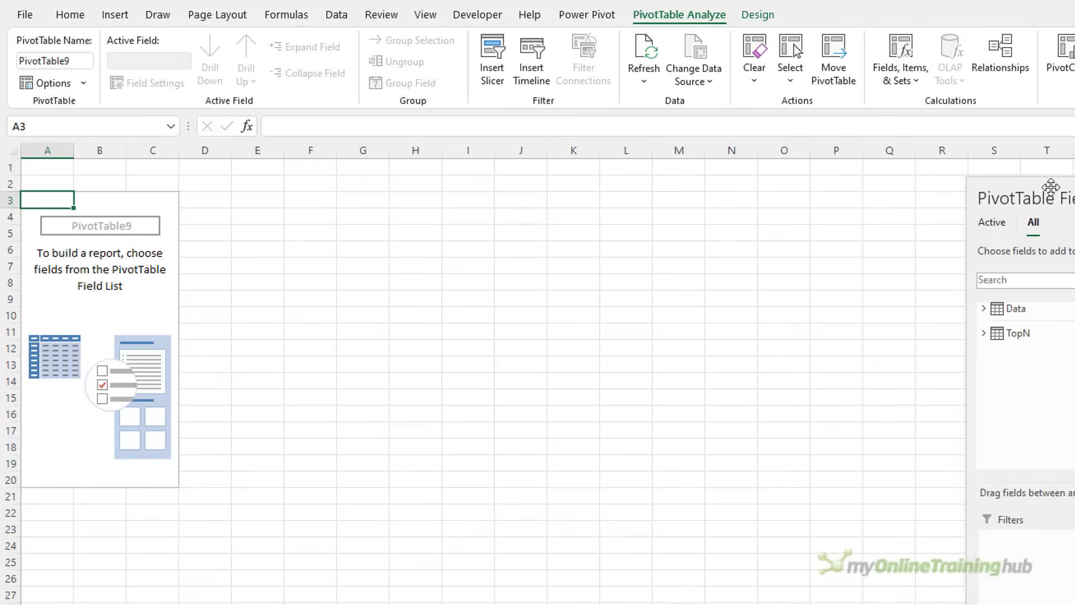
- Put Sub-category in rows with Total Amount, Rank Sub-category and Include Sub-category as values
left_click_drag(1051, 186, 574, 211)
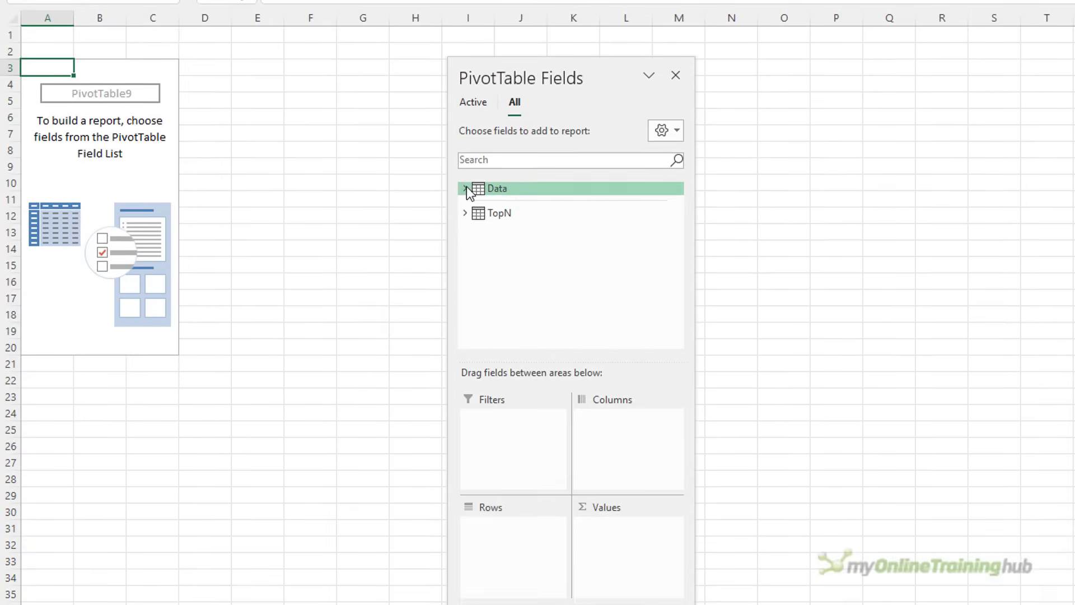
left_click(467, 190)
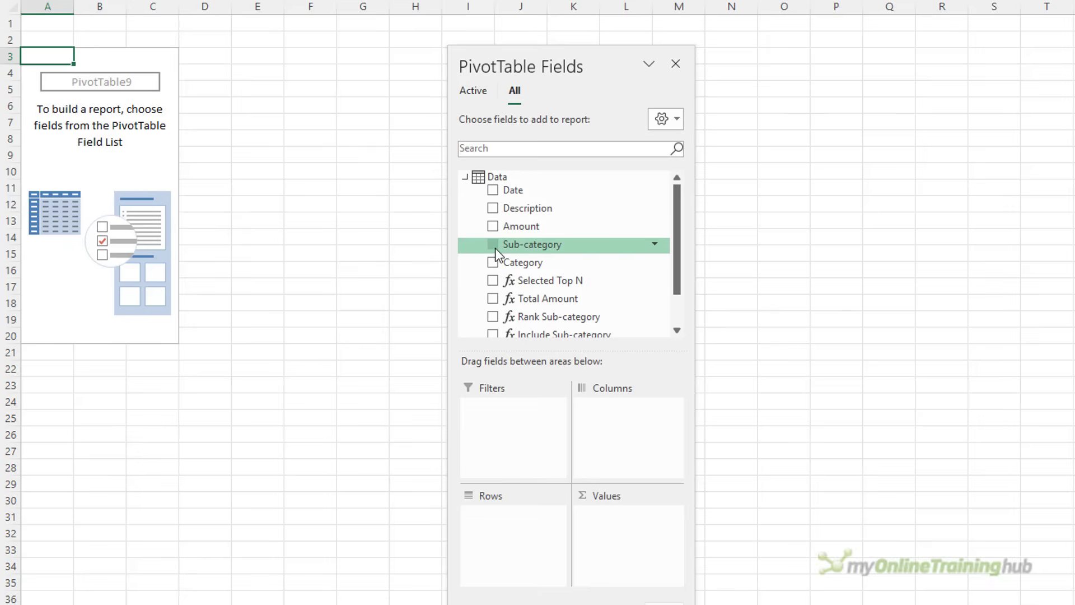
left_click(492, 245)
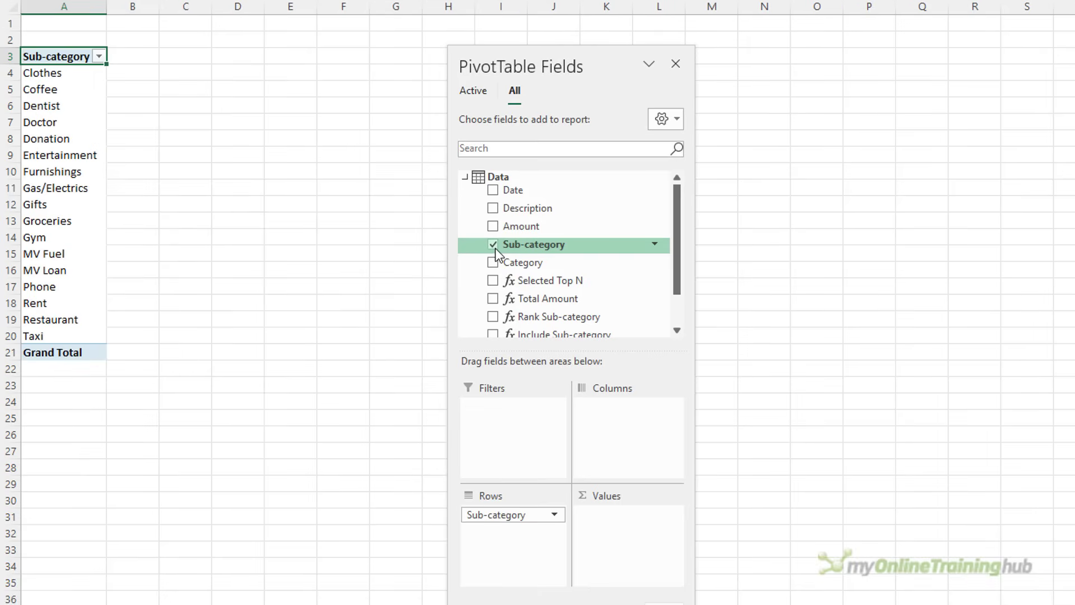
left_click(494, 298)
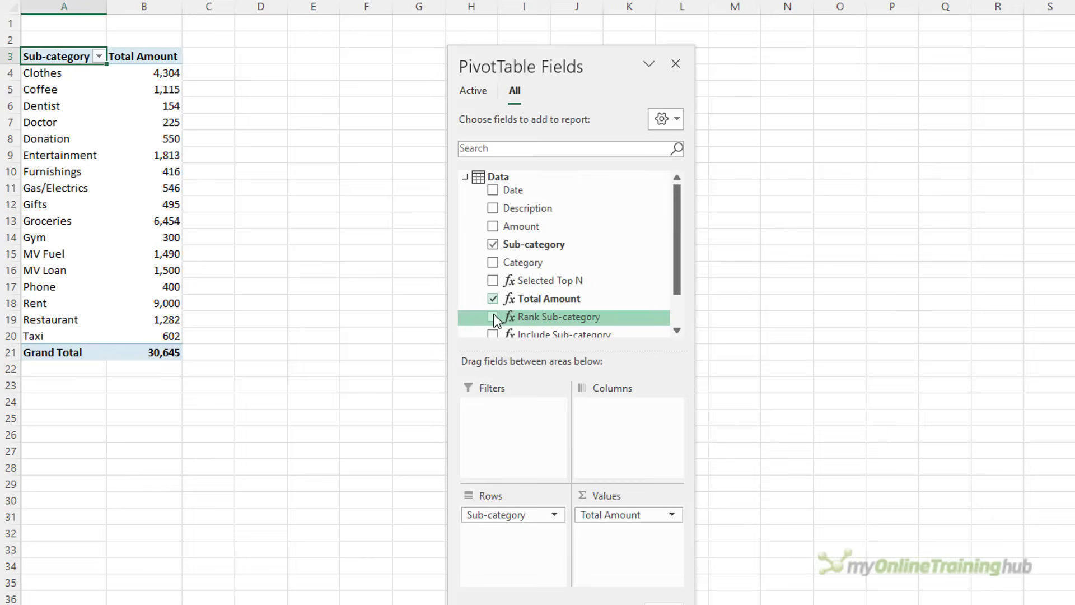
left_click(493, 317)
scroll(496, 320, "down", 1)
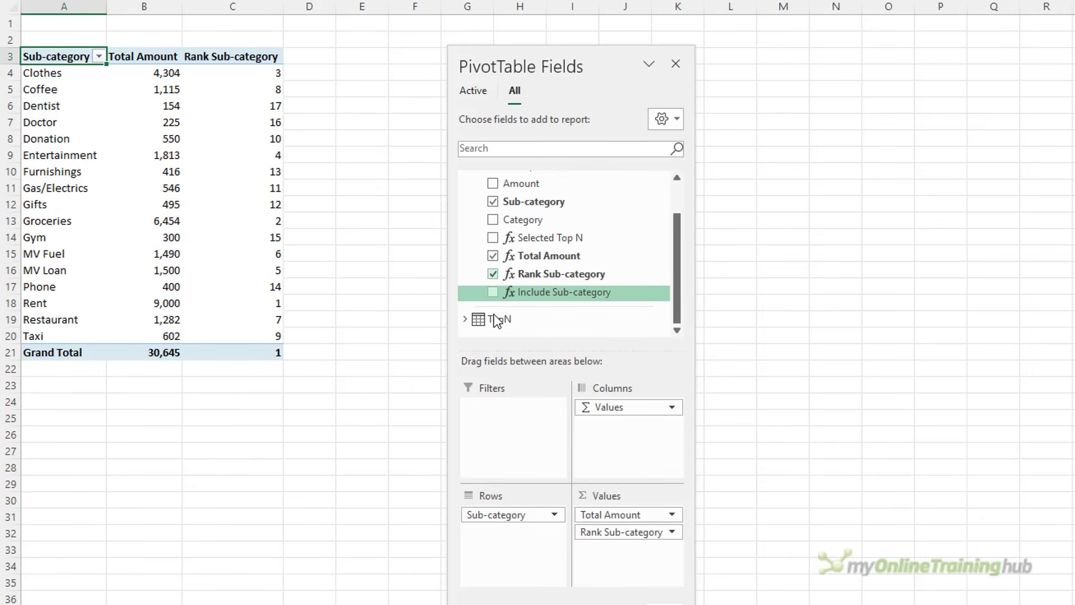
left_click(494, 293)
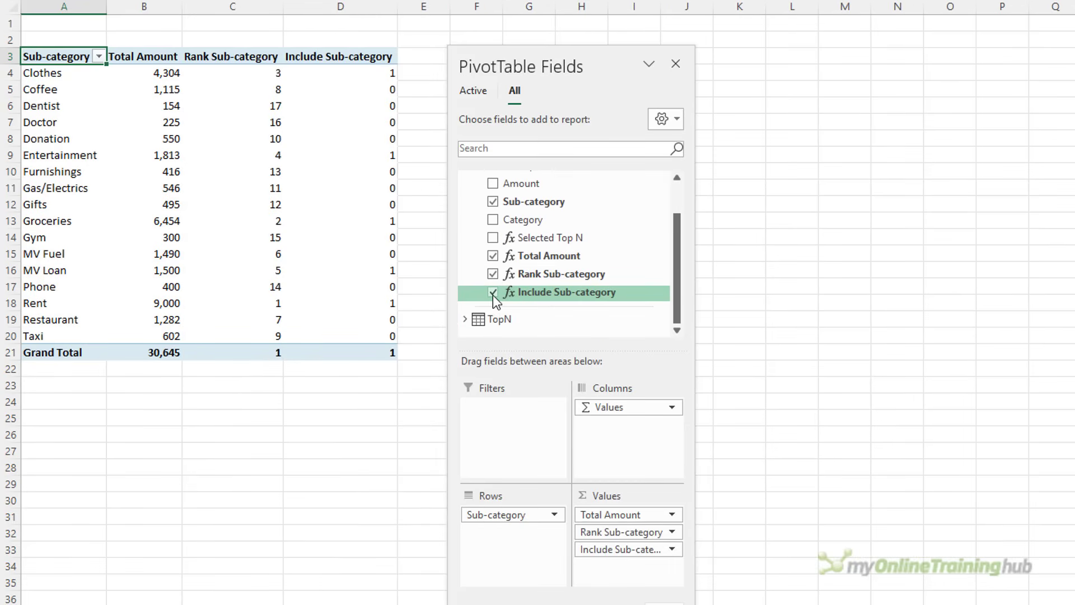
- Sort the pivot rows by Rank Sub-category, smallest to largest
right_click(241, 73)
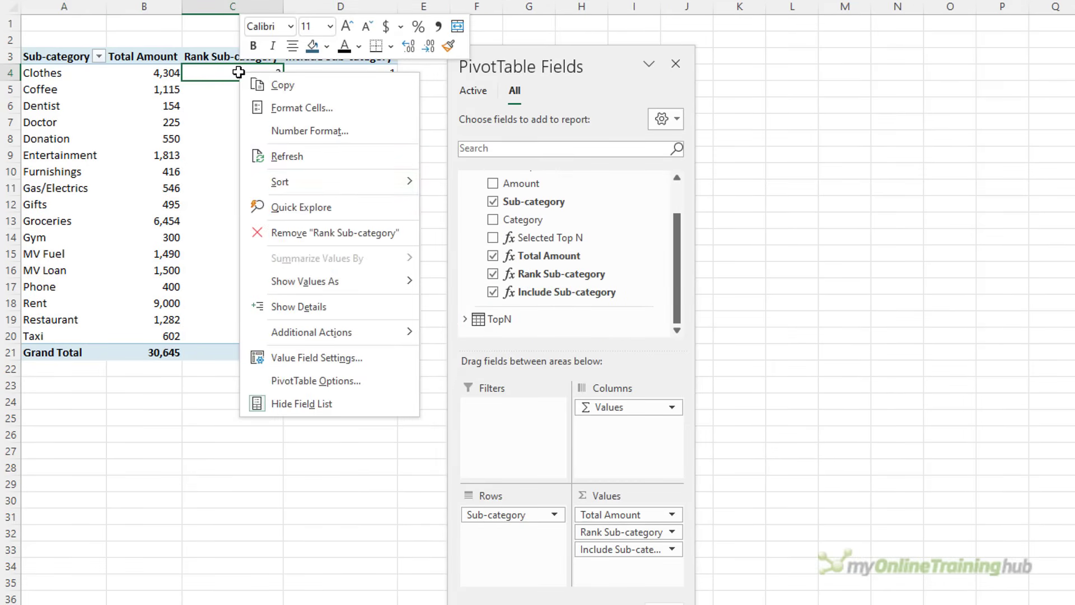
mouse_move(333, 183)
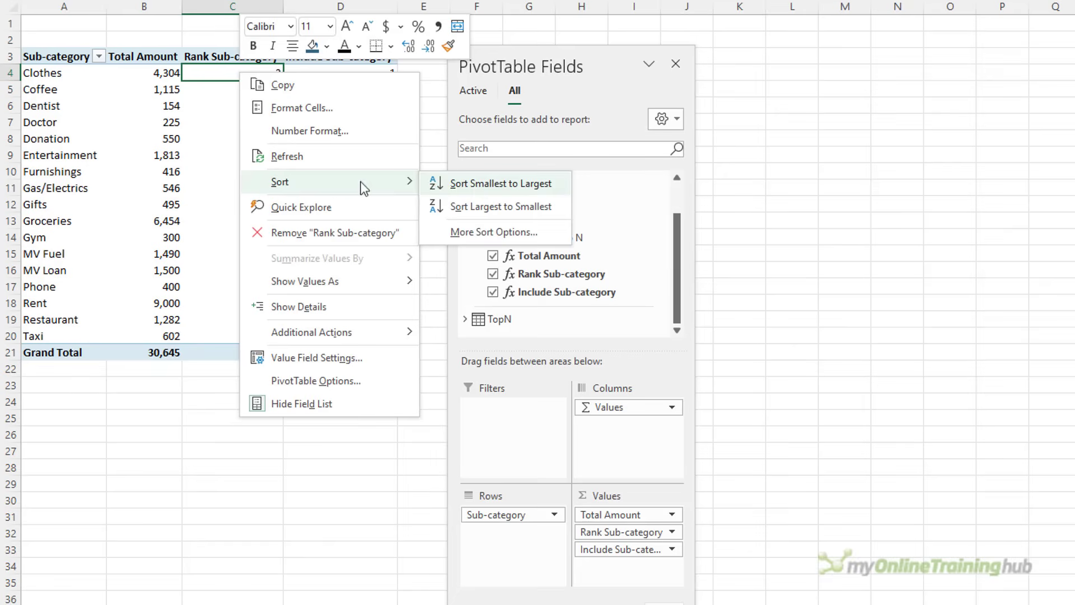
left_click(476, 185)
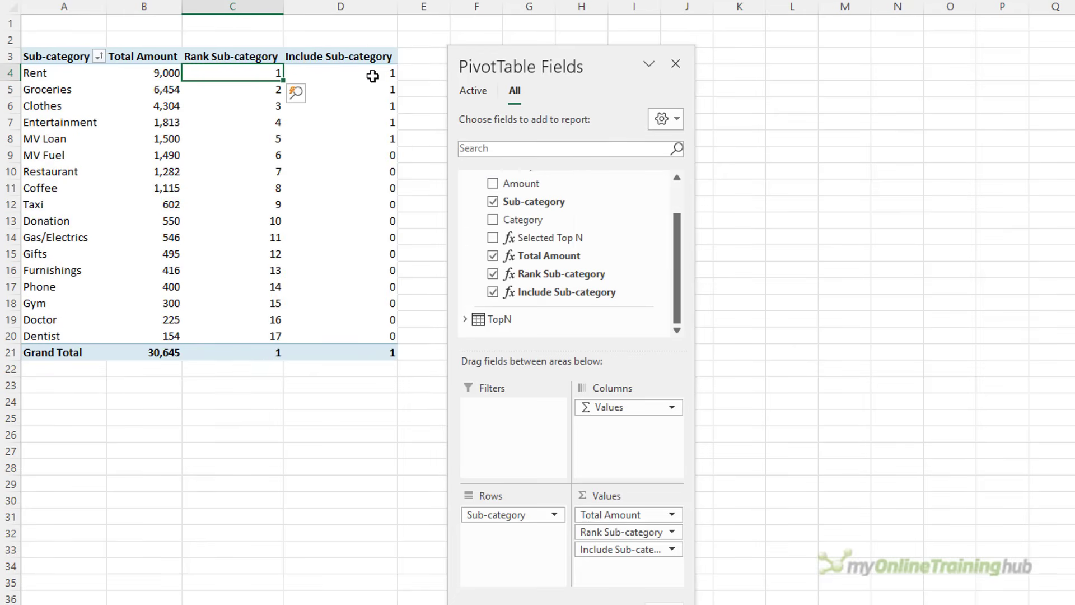
- Select the five Include Sub-category flags of 1 in D4:D8
left_click_drag(372, 75, 380, 134)
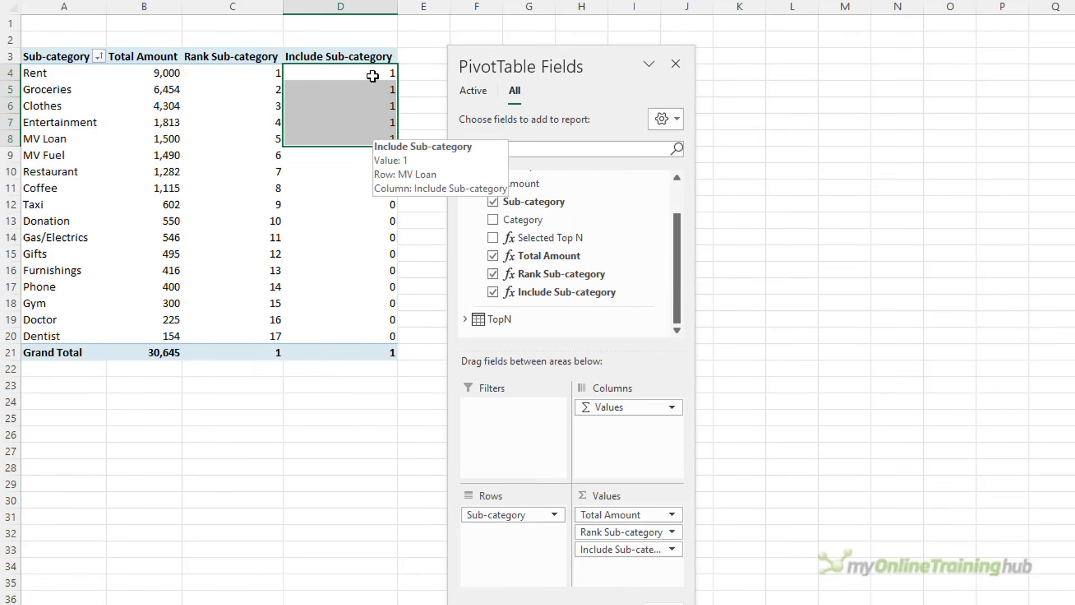
left_click(260, 73)
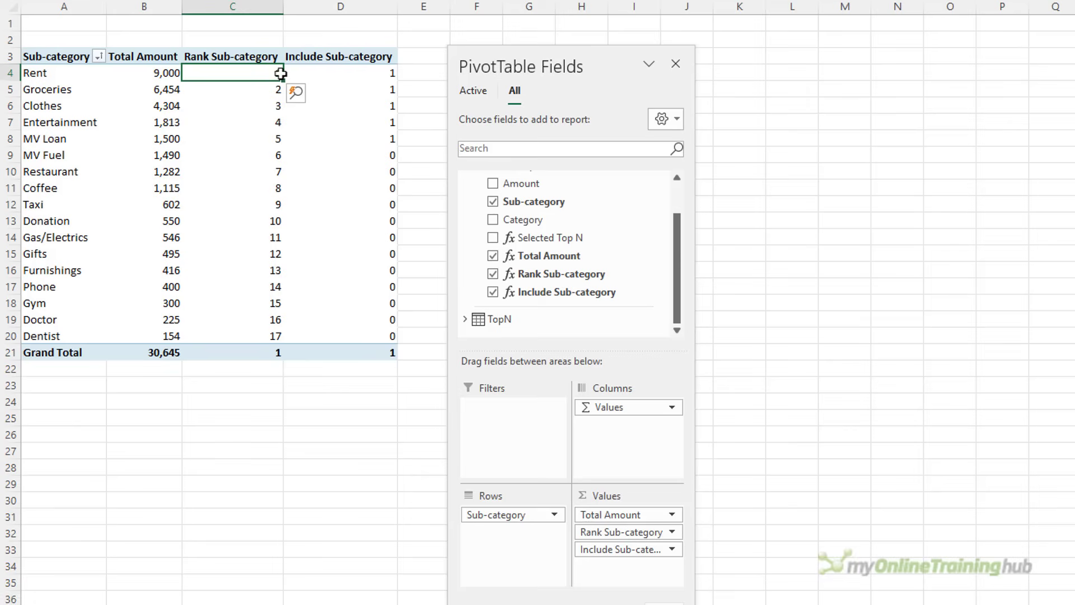
mouse_move(324, 72)
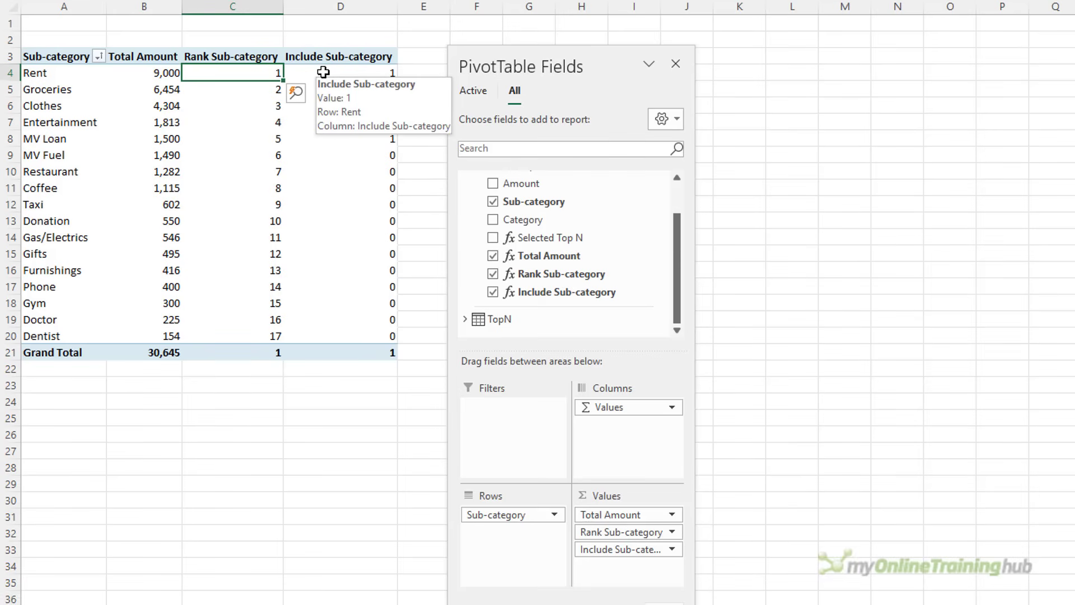
left_click_drag(323, 72, 335, 141)
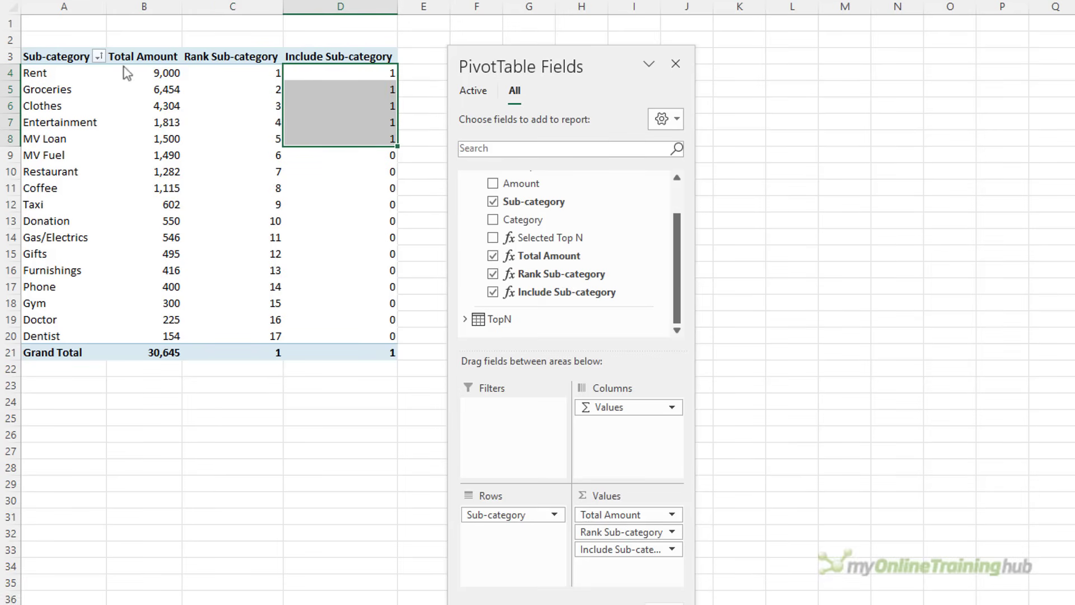
- Filter sub-categories with a value filter: Include Sub-category greater than 0
left_click(99, 56)
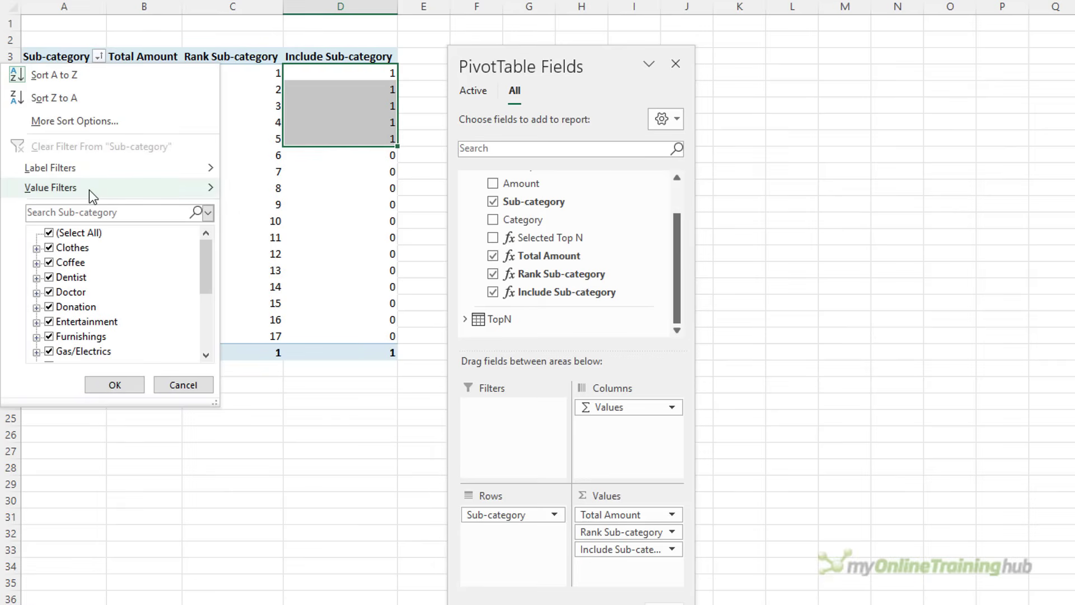
mouse_move(89, 190)
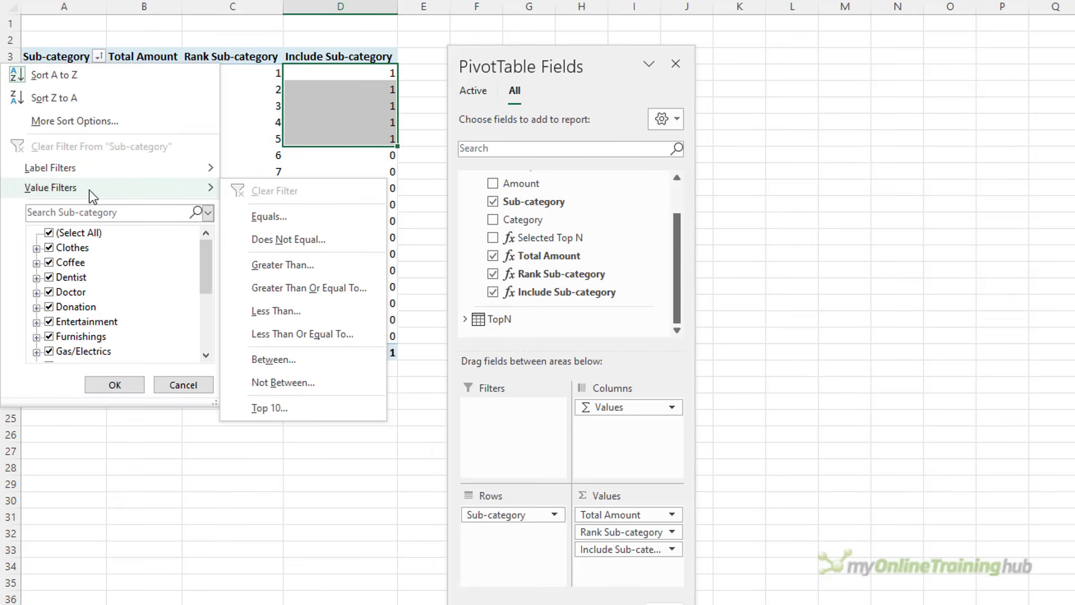
left_click(331, 267)
left_click(236, 205)
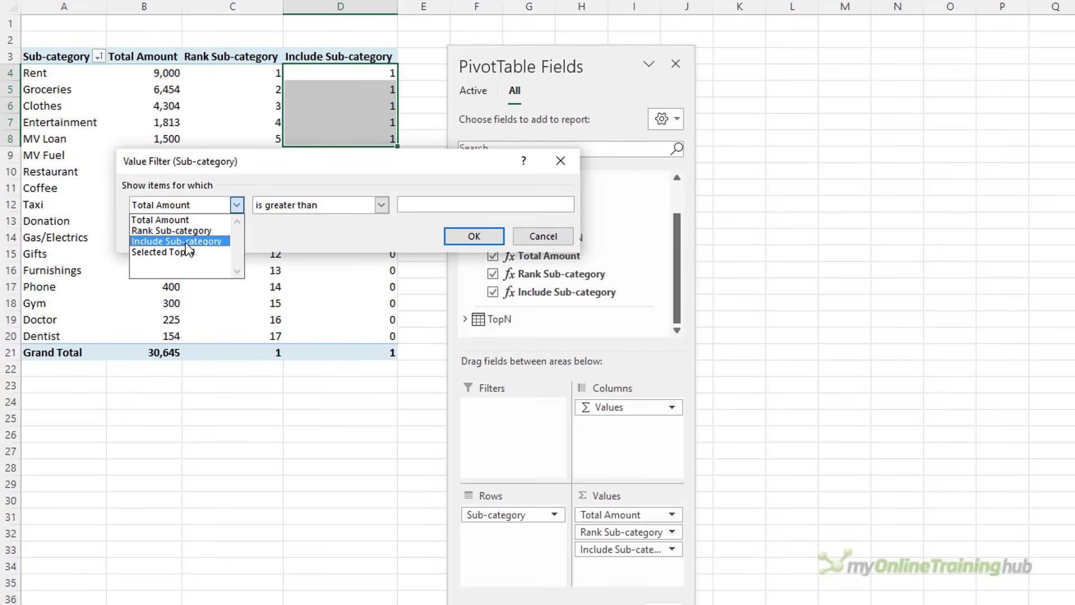
left_click(186, 242)
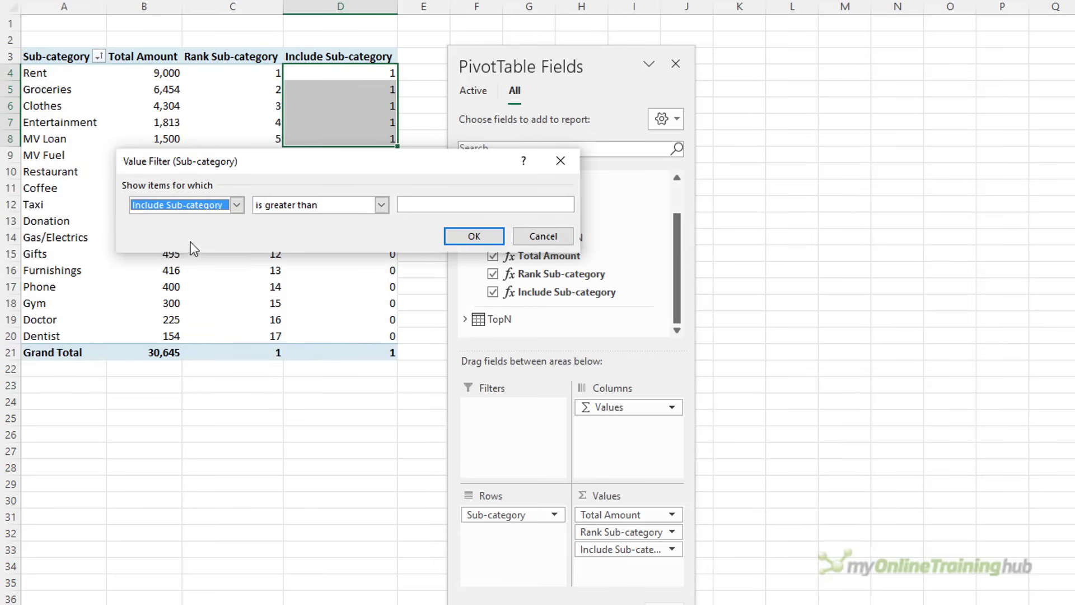
left_click(431, 205)
type("0")
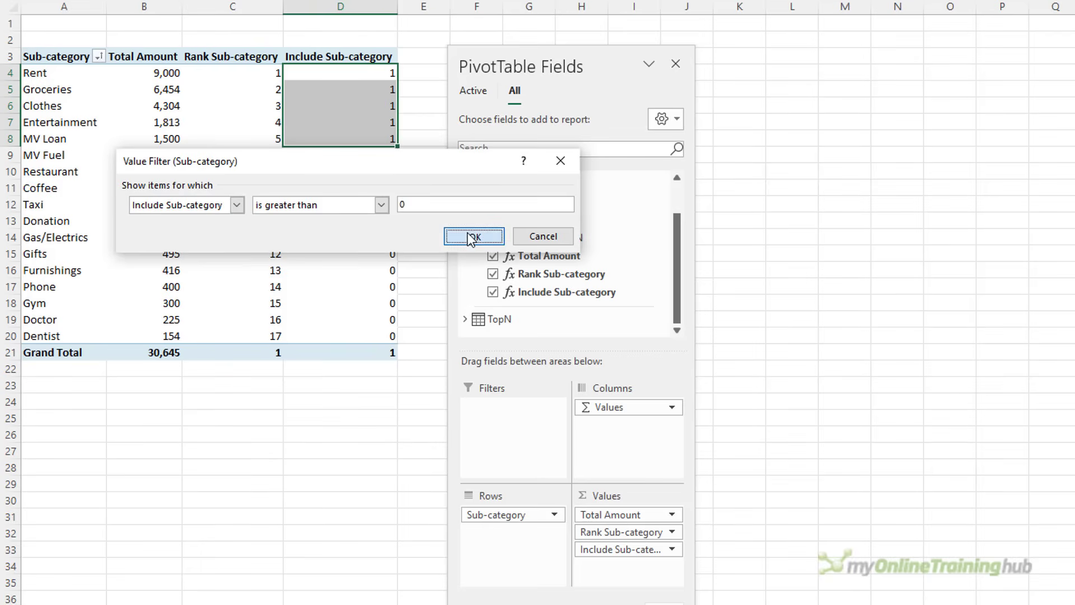
left_click(473, 236)
- Remove the Grand Total row and take Include Sub-category out of the values
right_click(64, 160)
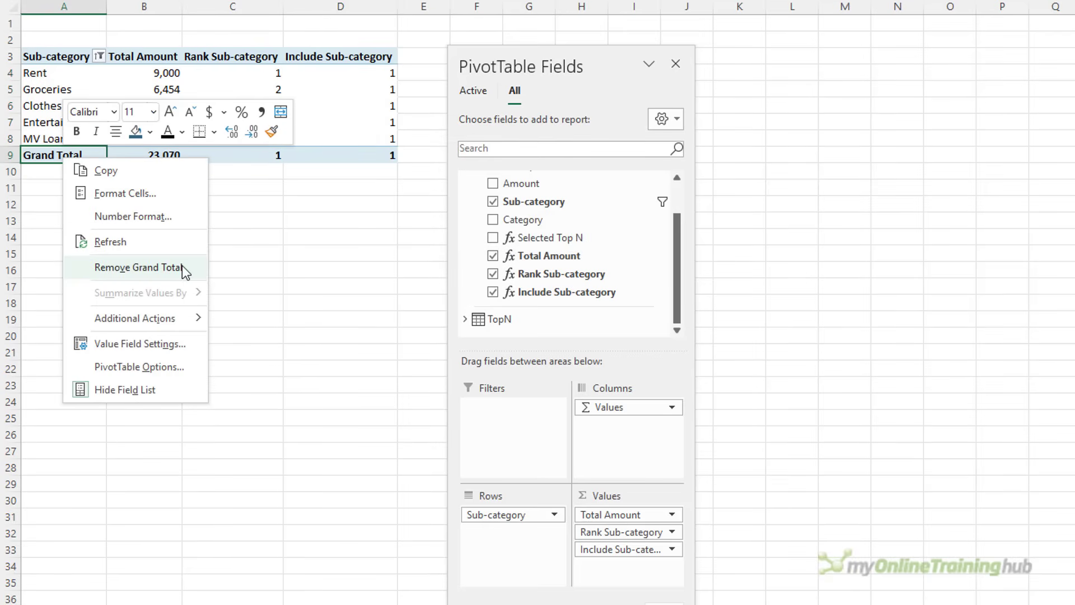
left_click(183, 267)
left_click(328, 64)
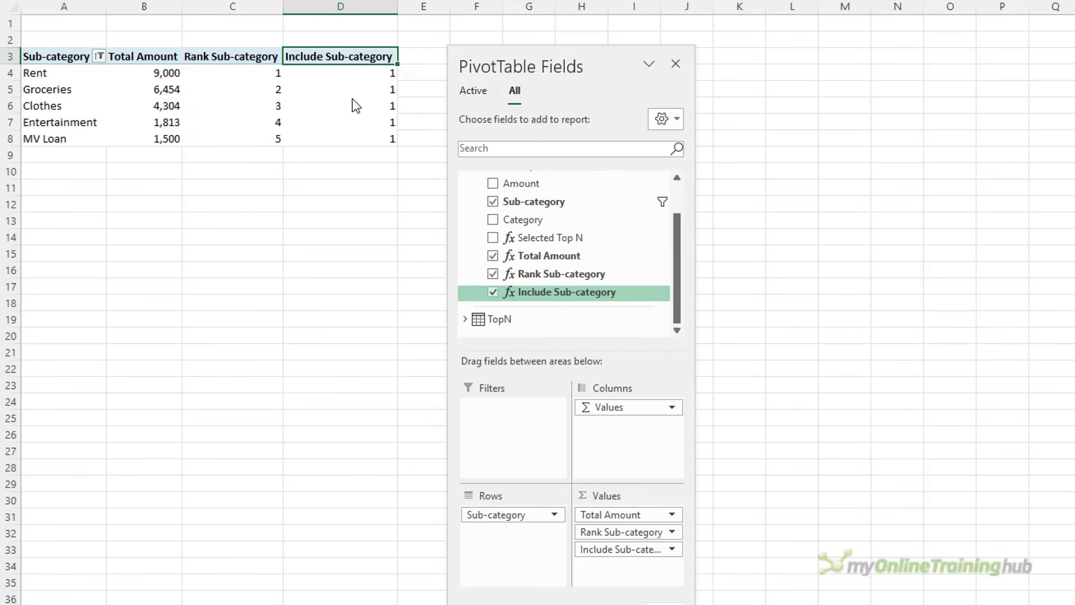
left_click_drag(598, 549, 348, 451)
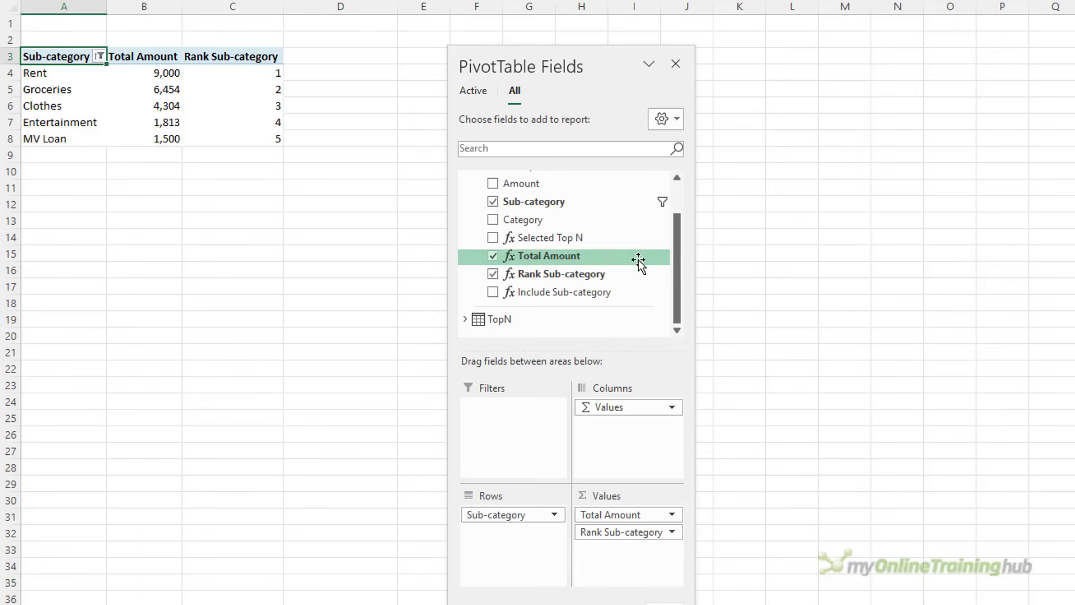
- Insert a Display Top slicer from the TopN table and place it beside the pivot table
left_click(465, 319)
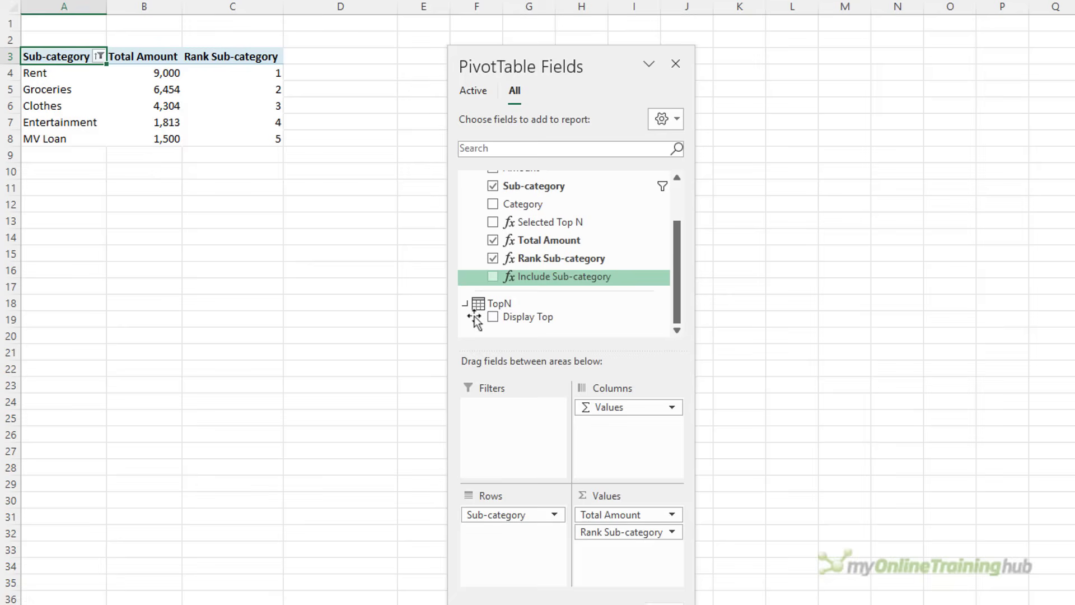
right_click(526, 314)
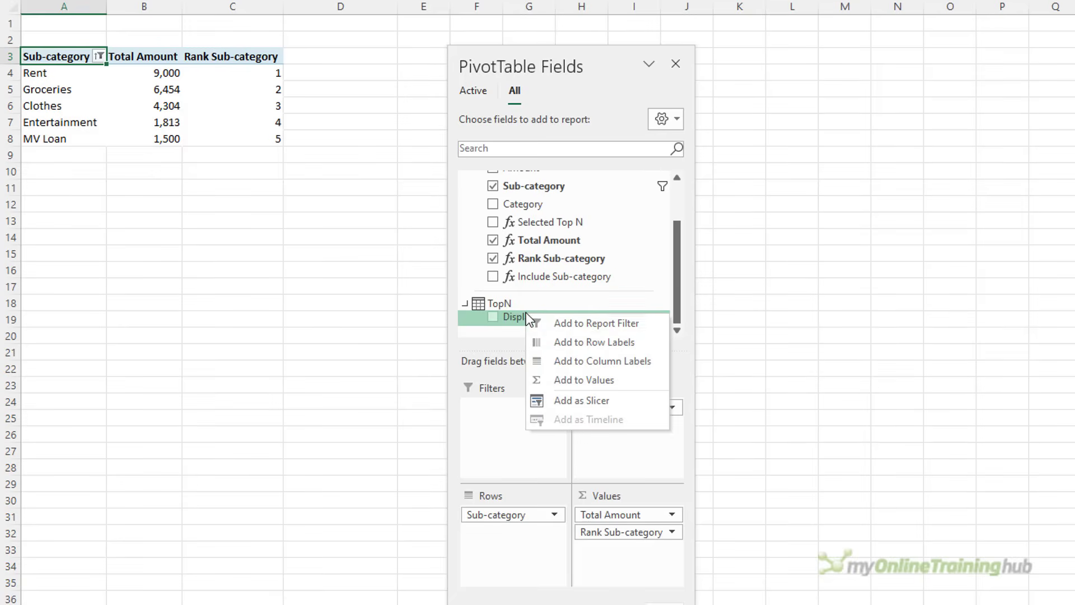
left_click(626, 399)
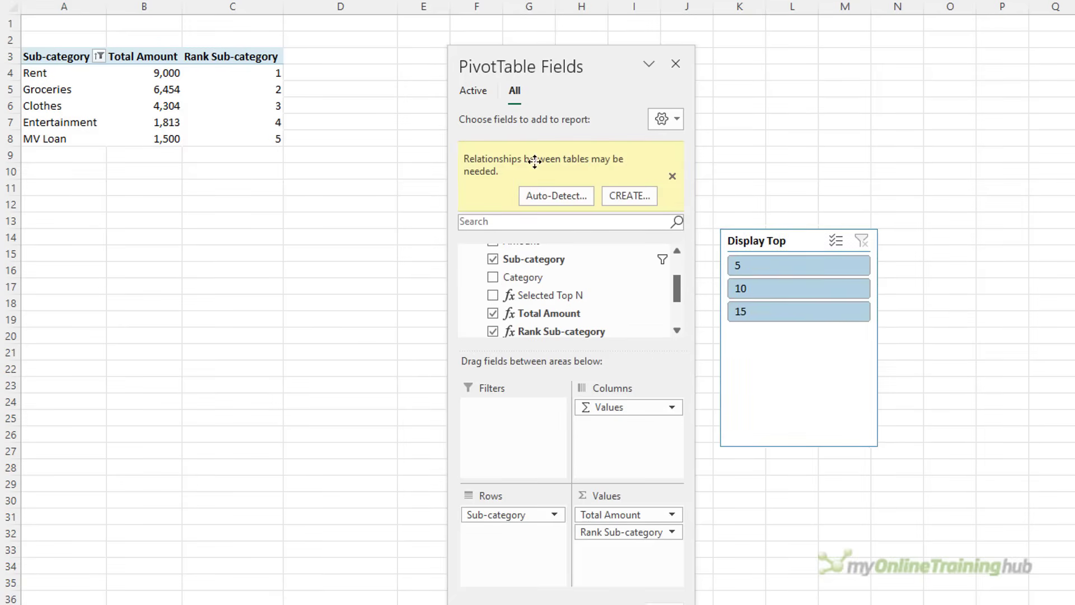
left_click_drag(535, 162, 359, 67)
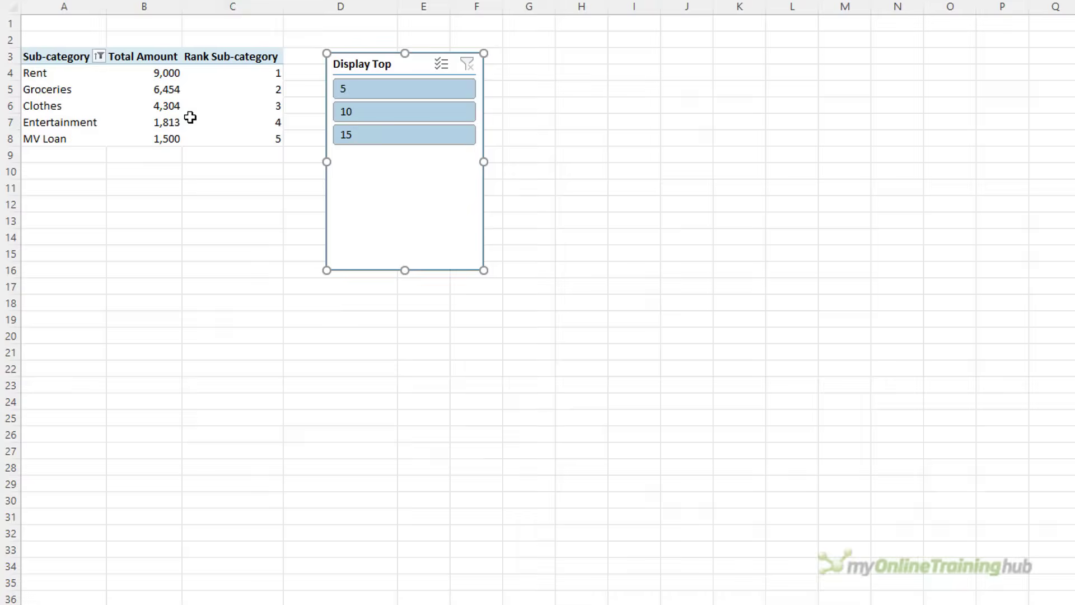
left_click(190, 117)
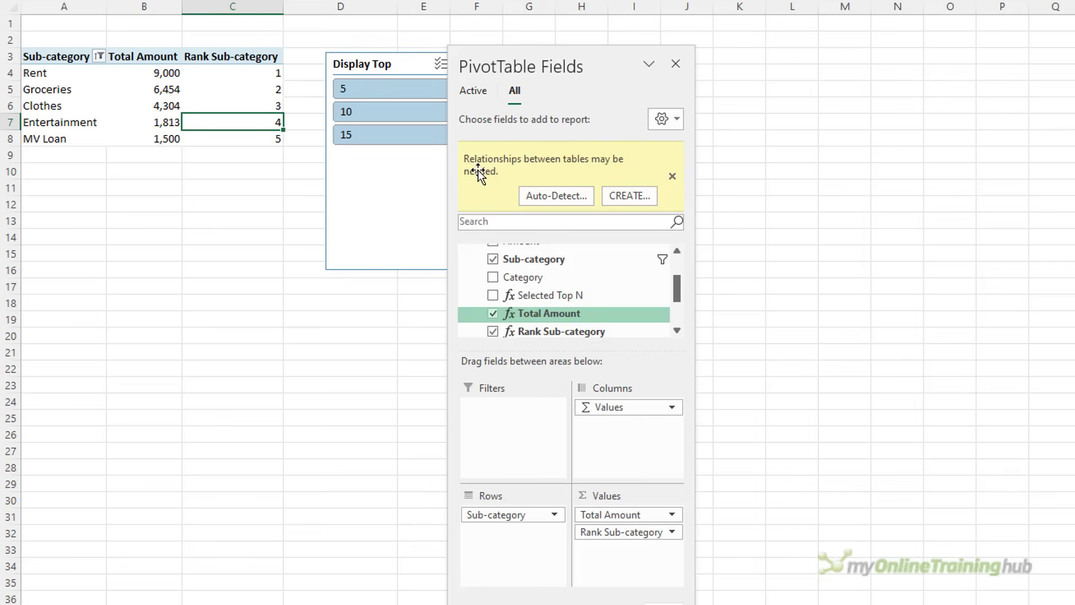
- Enlarge and move the PivotTable Fields pane, then set the Display Top slicer to 15
left_click_drag(614, 351, 616, 461)
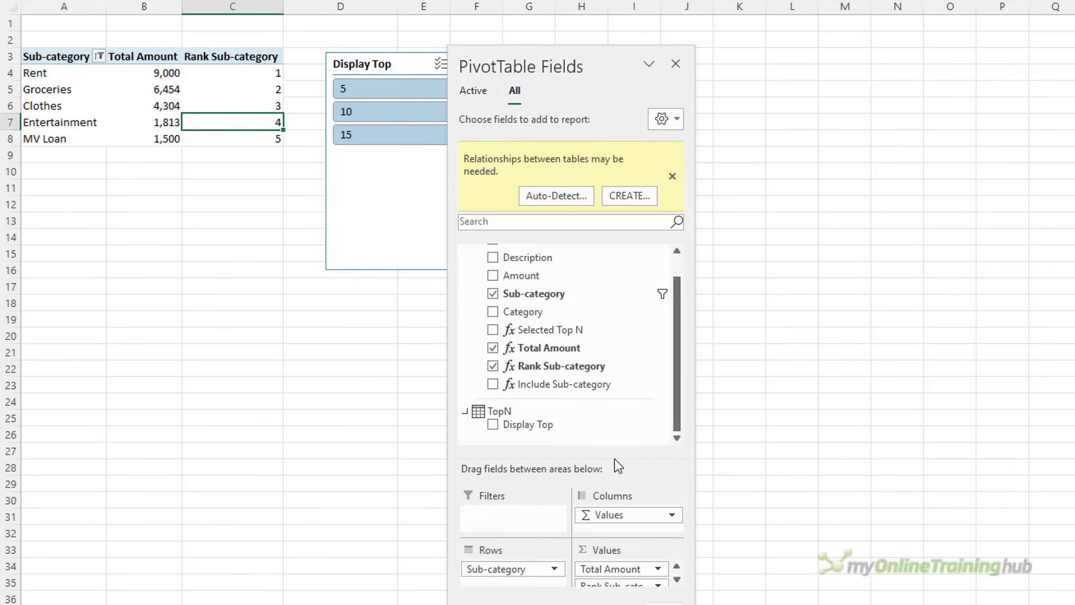
left_click_drag(673, 319, 676, 287)
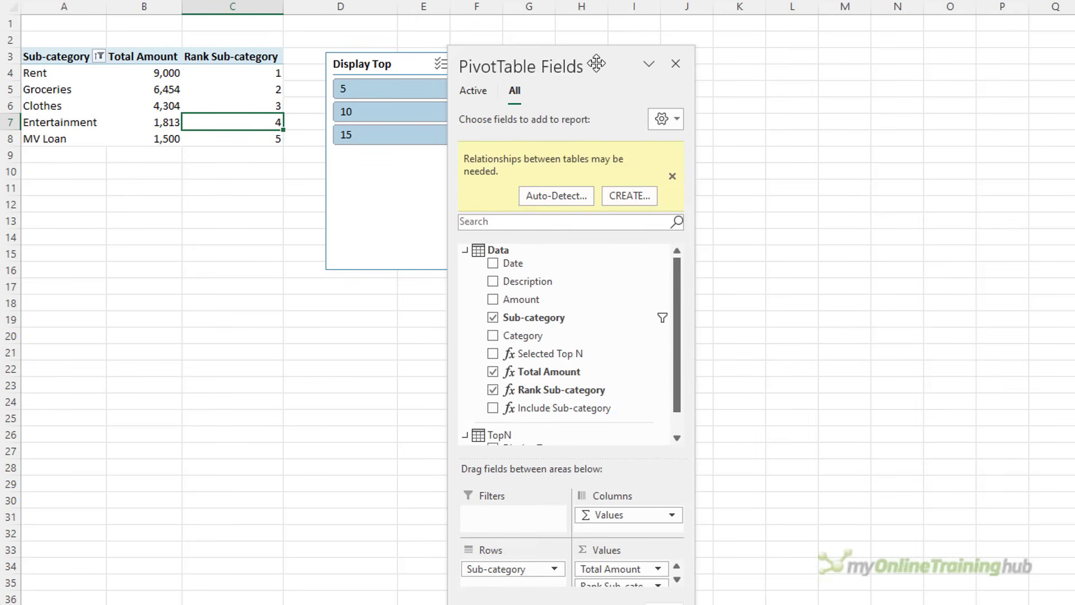
left_click_drag(597, 64, 734, 41)
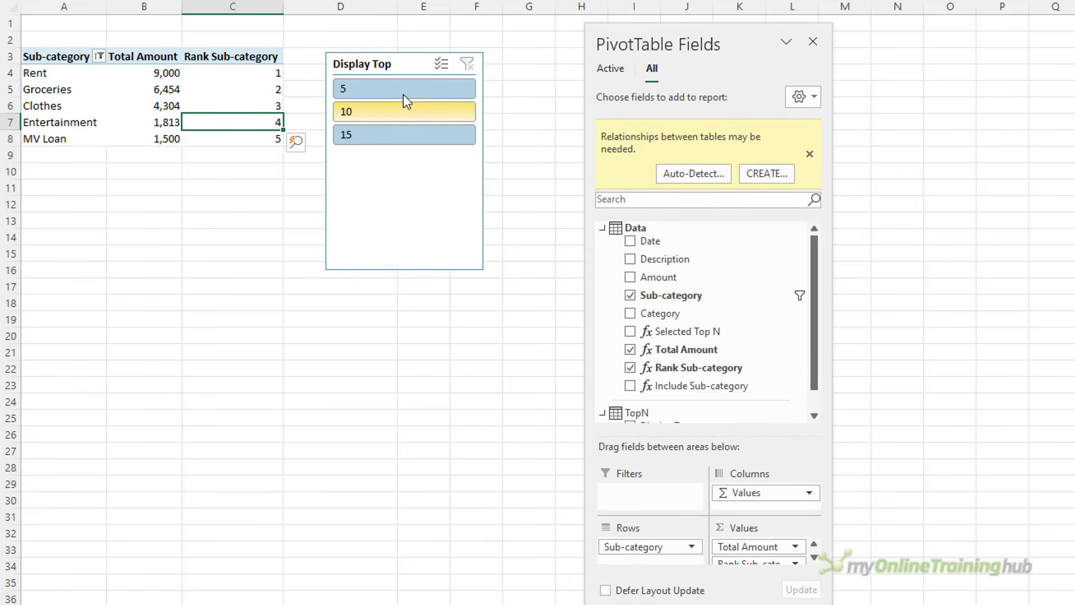
left_click(408, 111)
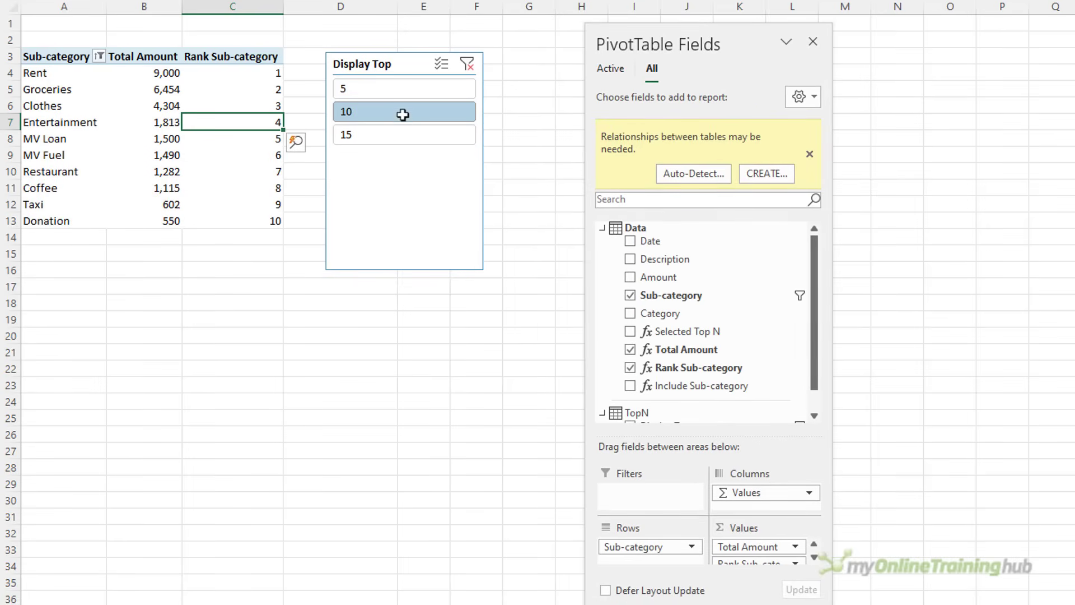
left_click(375, 138)
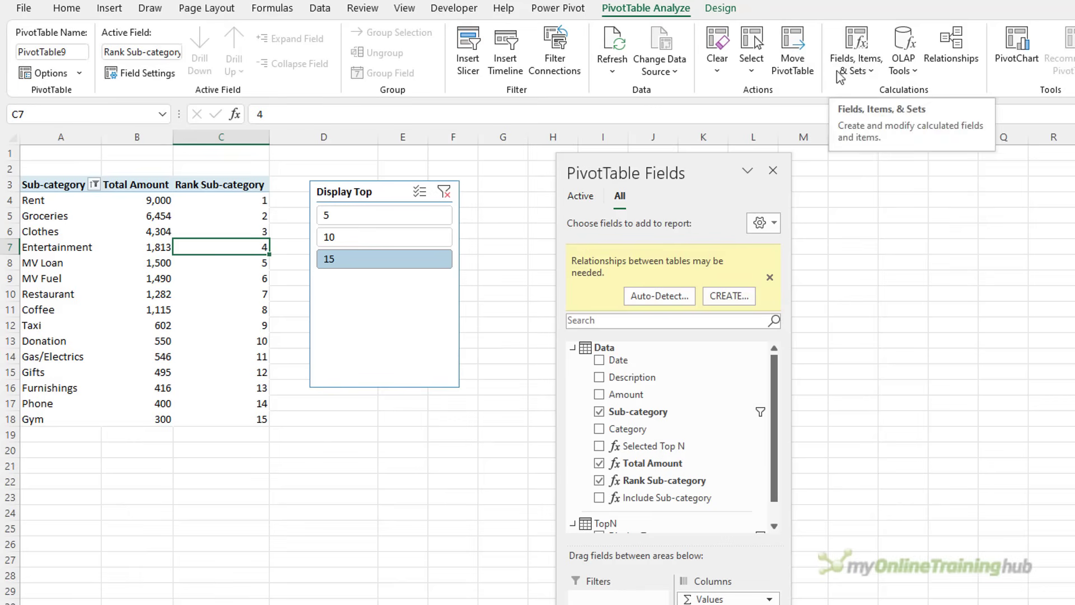
- Insert a Clustered Bar PivotChart from the pivot table
left_click(1018, 73)
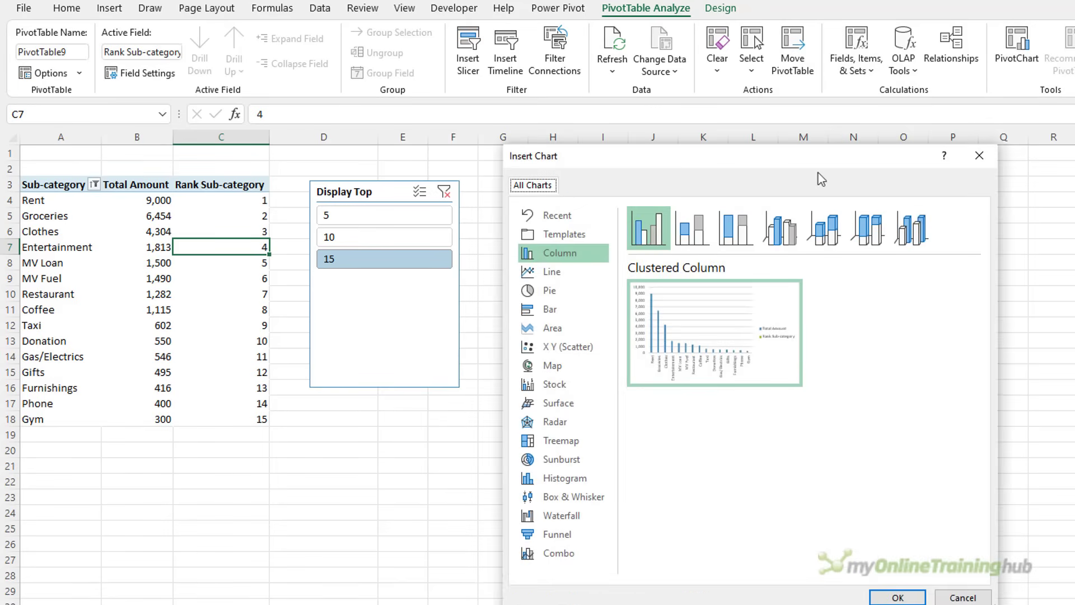
left_click(563, 309)
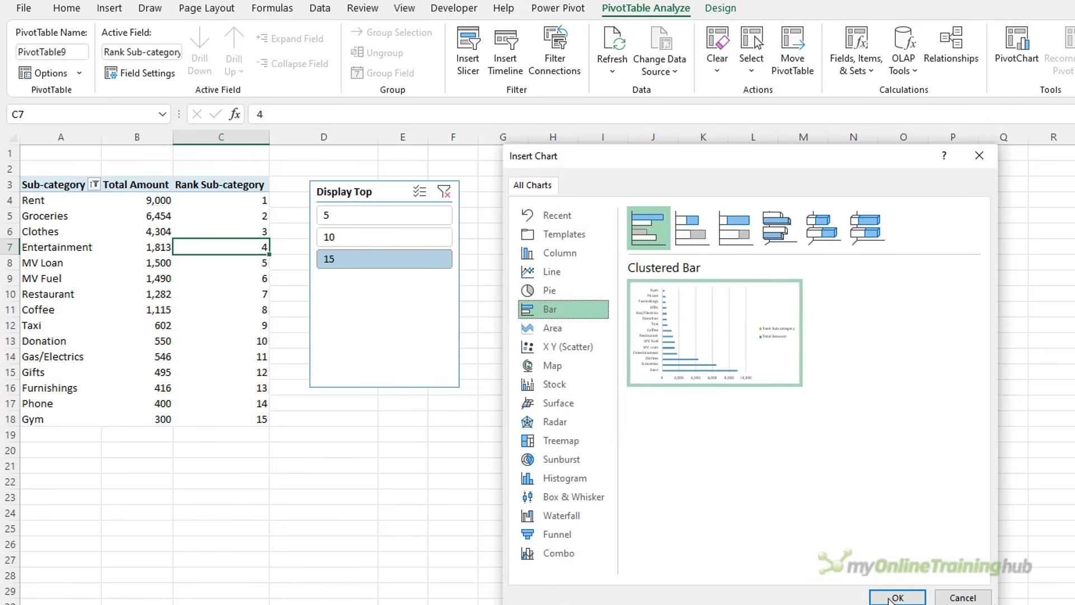
left_click(894, 598)
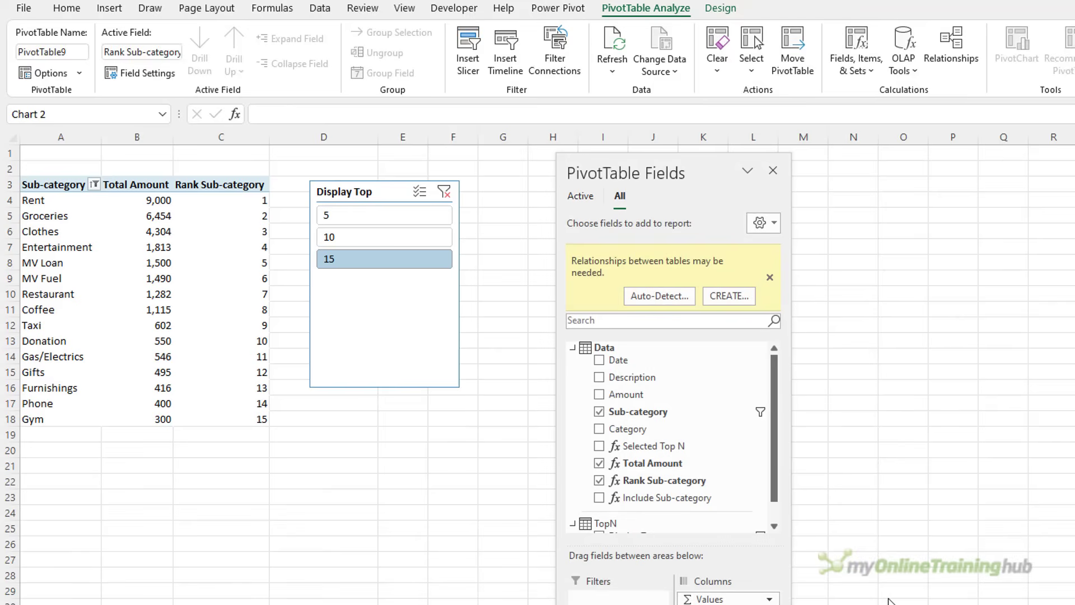
- Move the chart beside the slicer, reverse categories so Rent is on top, and hide all field buttons
left_click(772, 173)
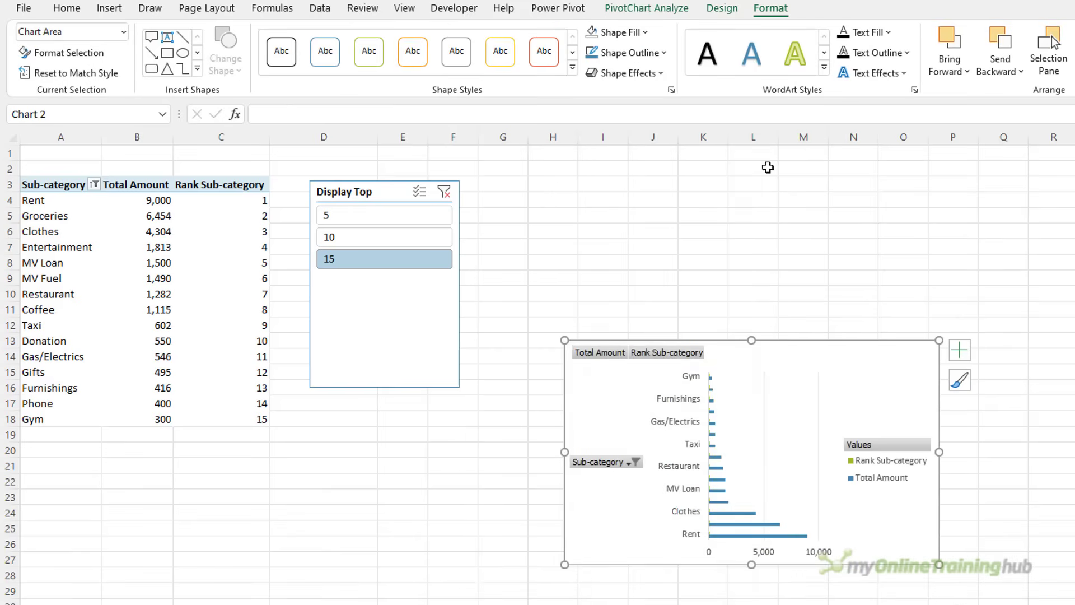
left_click_drag(785, 352, 689, 186)
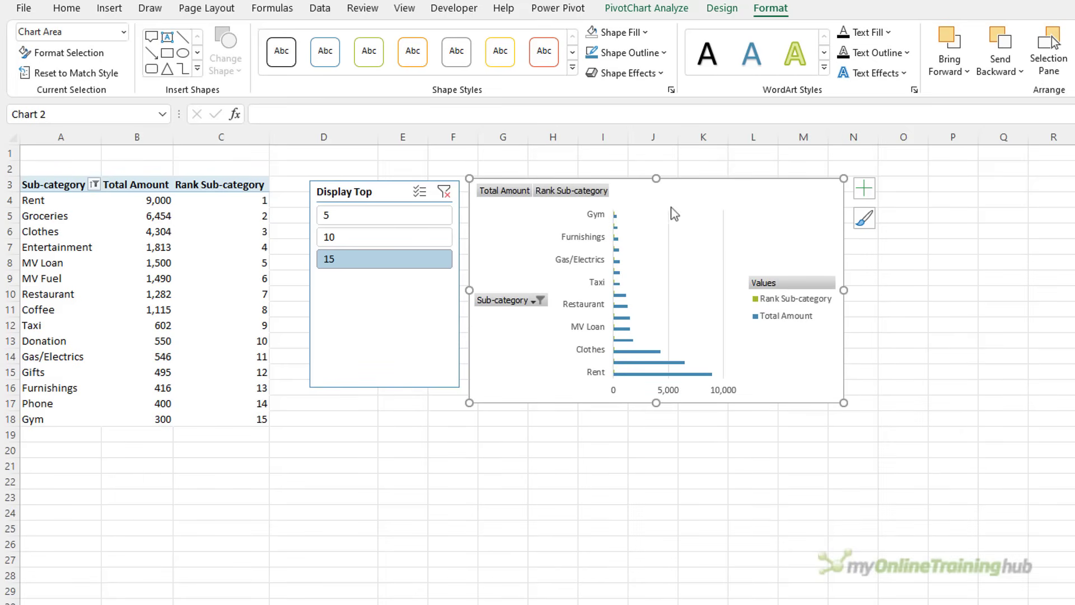
left_click(587, 297)
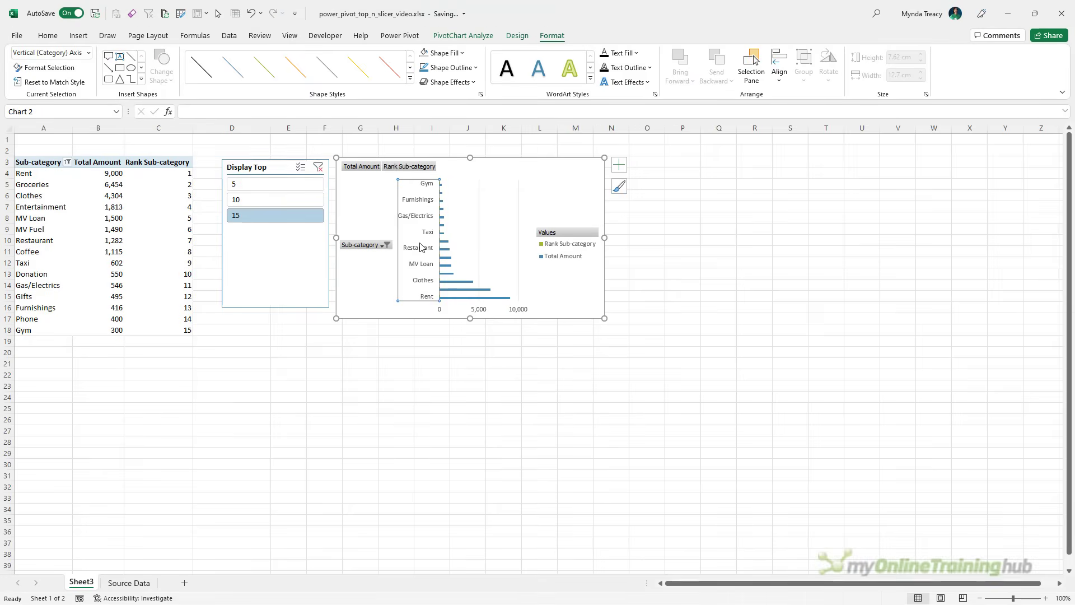
key("ctrl+1")
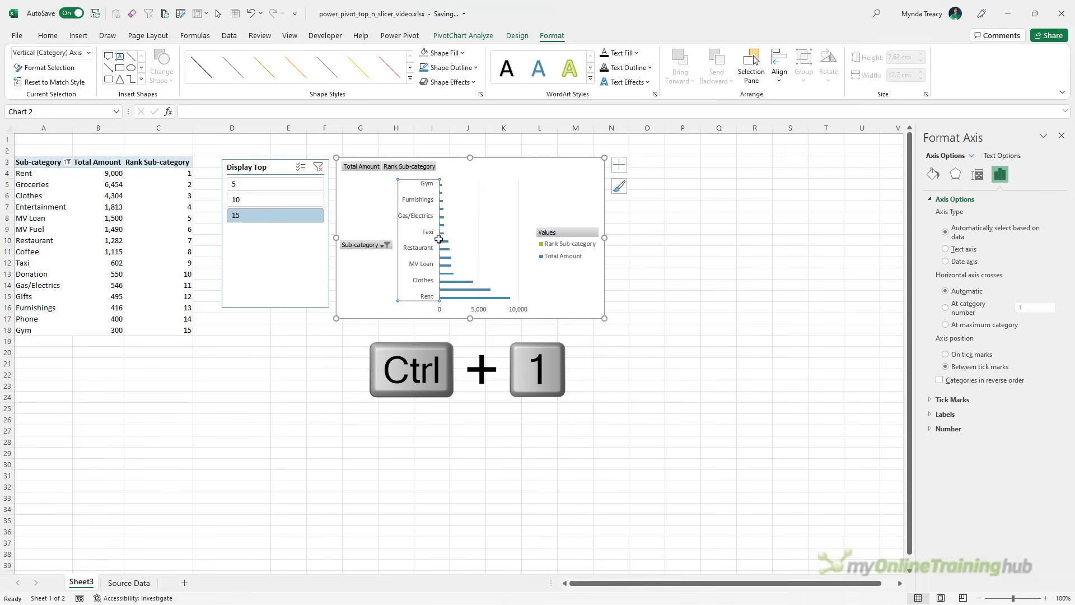
left_click_drag(933, 140, 728, 153)
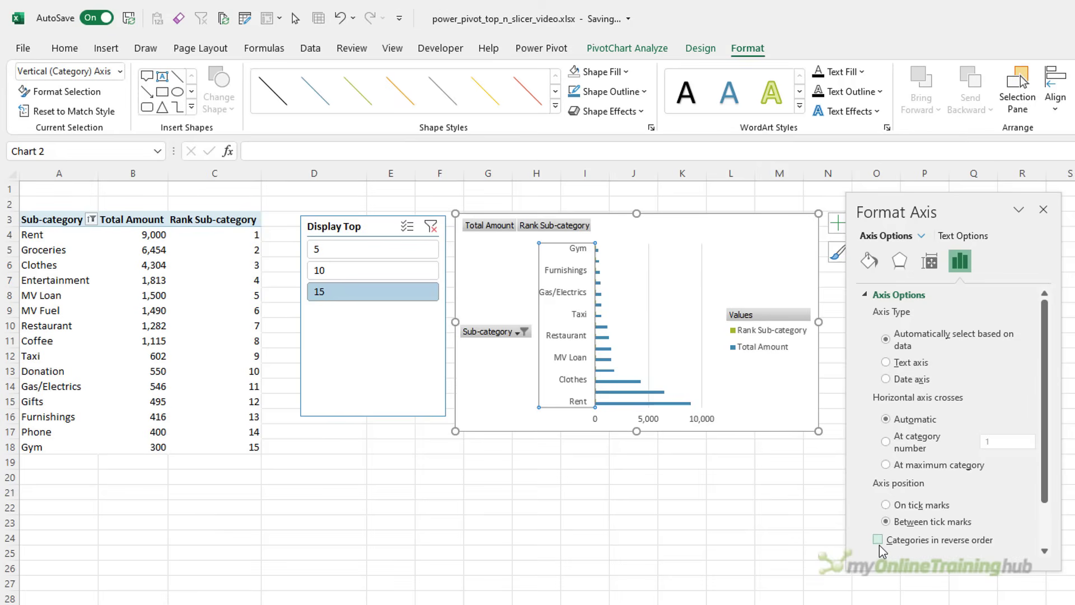
left_click(877, 539)
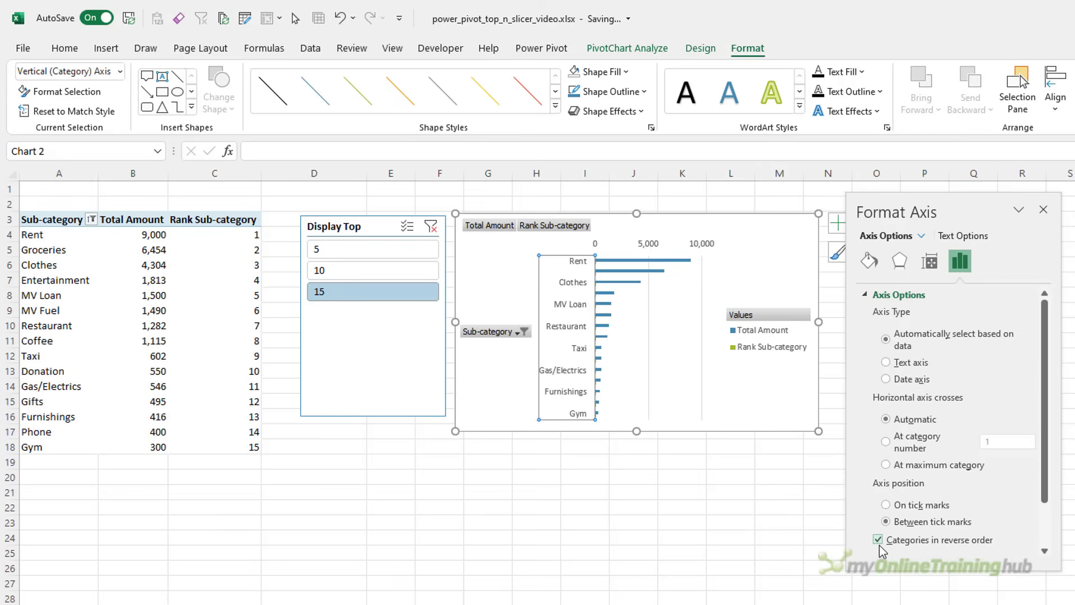
right_click(506, 334)
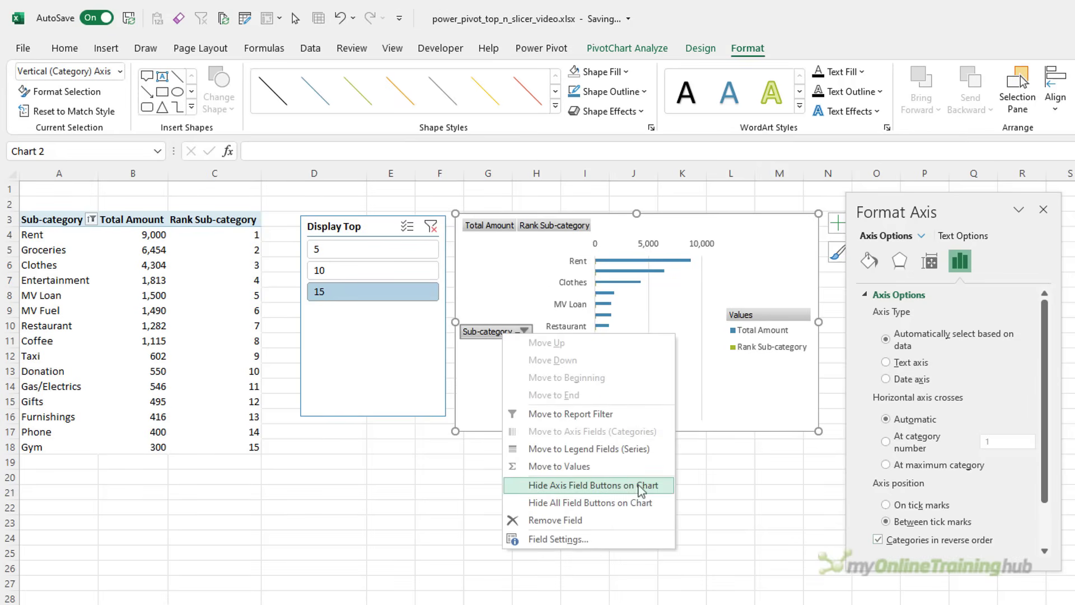
left_click(655, 503)
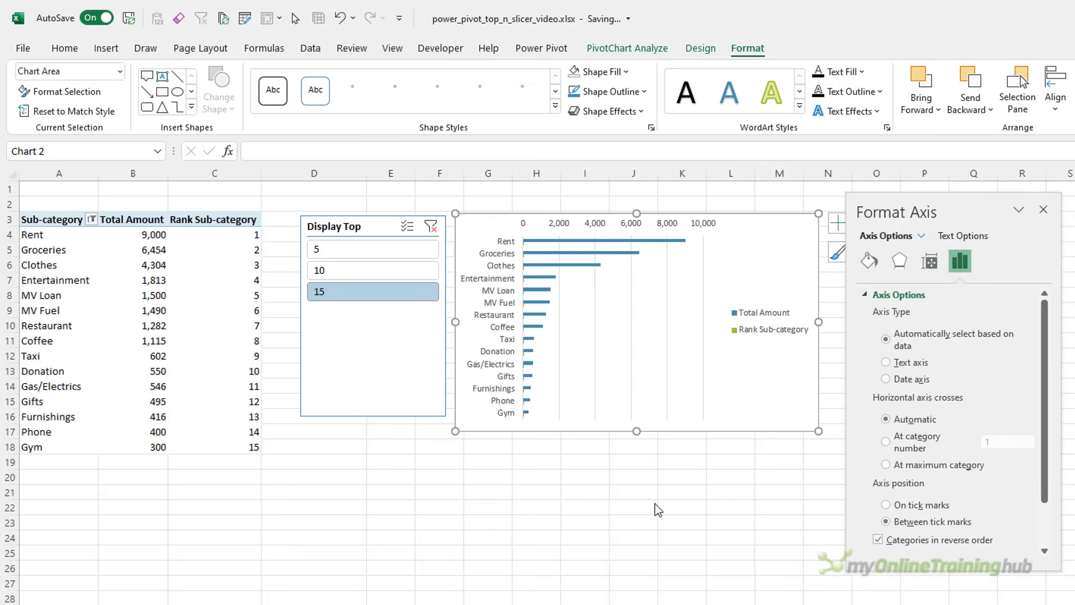
- Make the chart taller and give the Rank Sub-category series no fill
left_click_drag(636, 430, 648, 552)
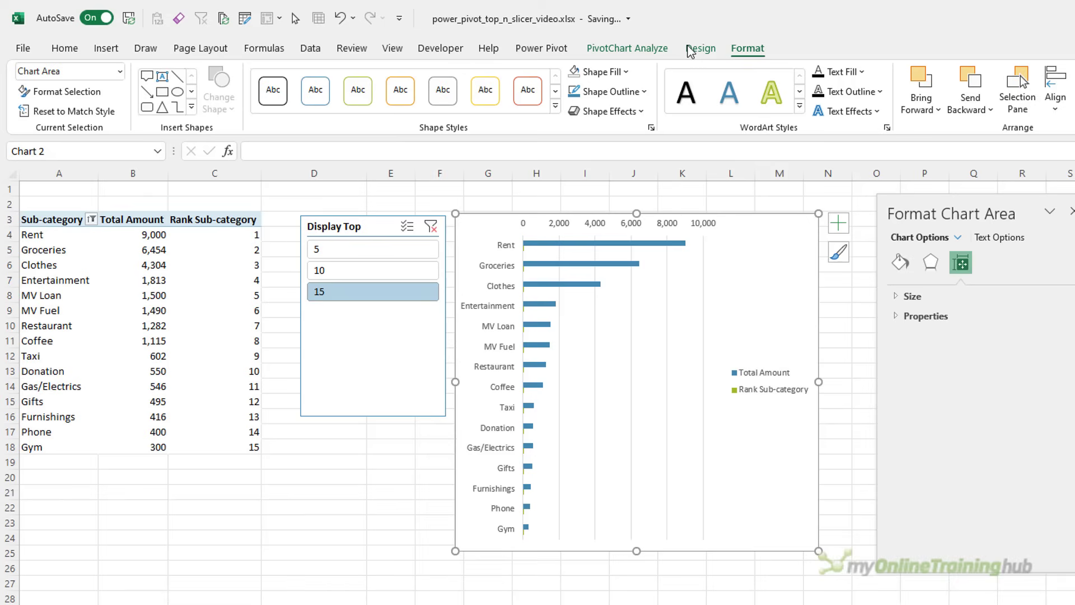
left_click(120, 71)
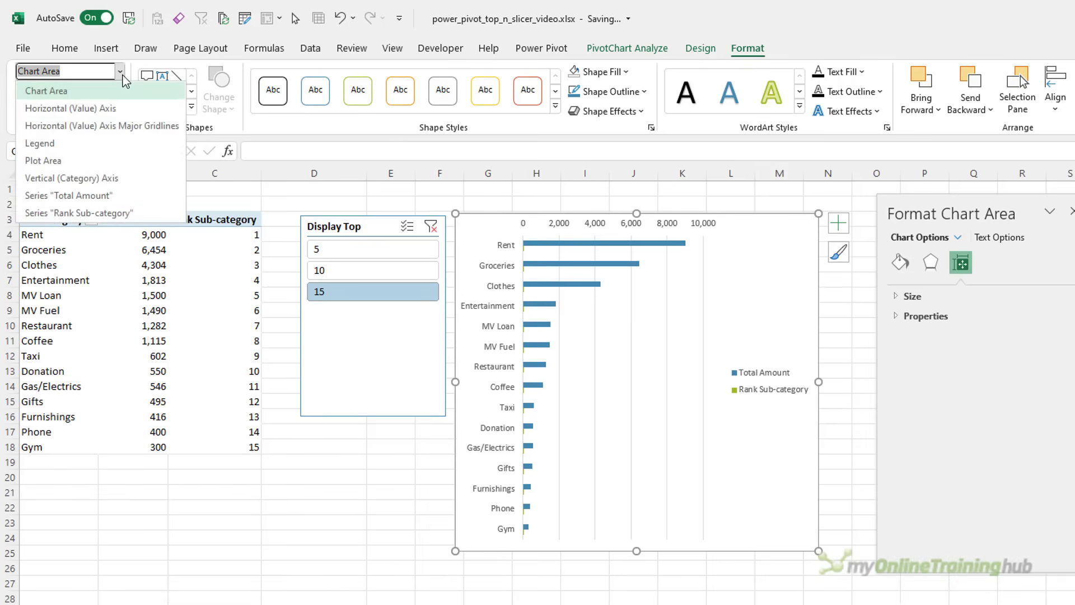
left_click(83, 214)
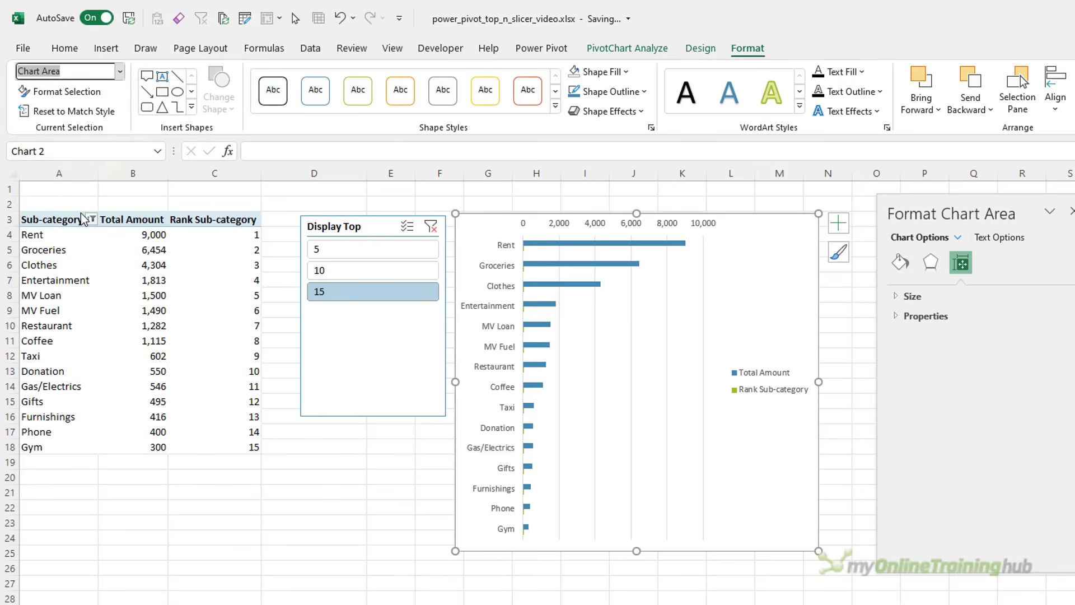
left_click(625, 72)
left_click(615, 258)
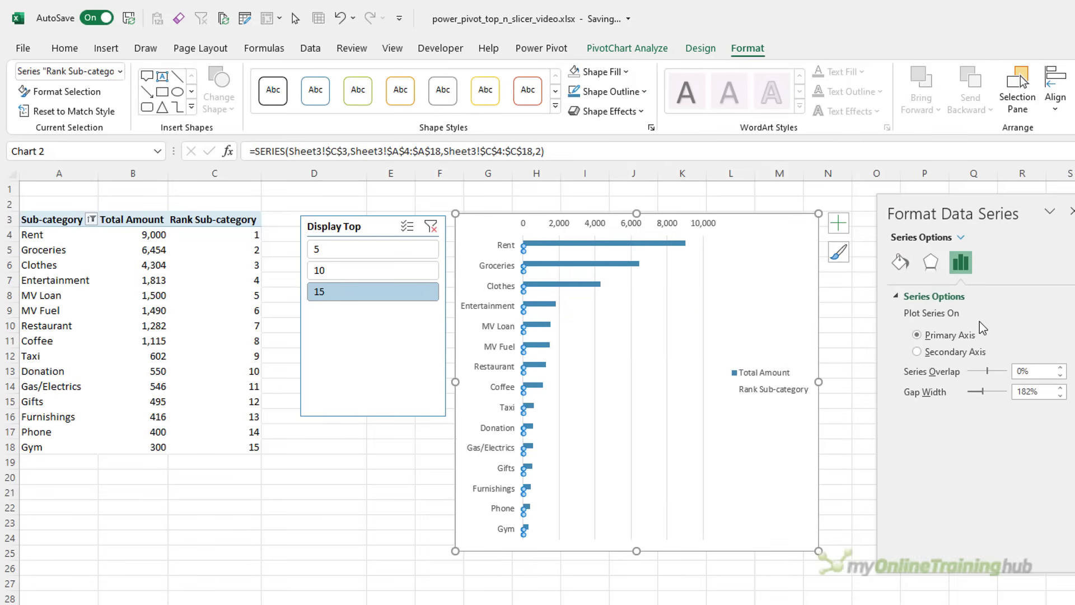
- Set the series overlap to 100% and the gap width to 50%
left_click(1017, 370)
type("10")
key("Tab")
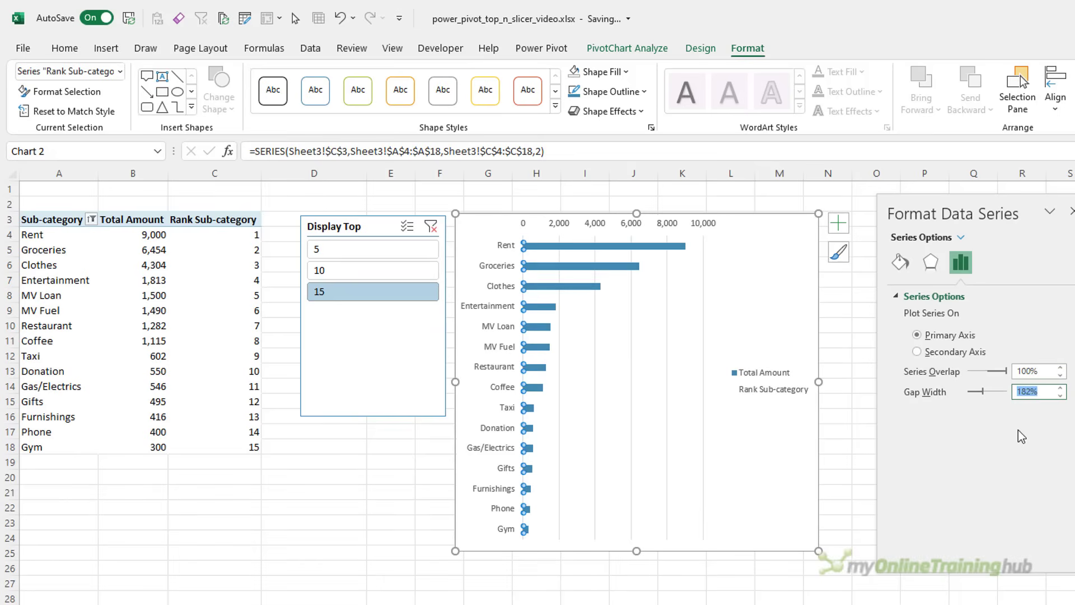
type("50")
key("Tab")
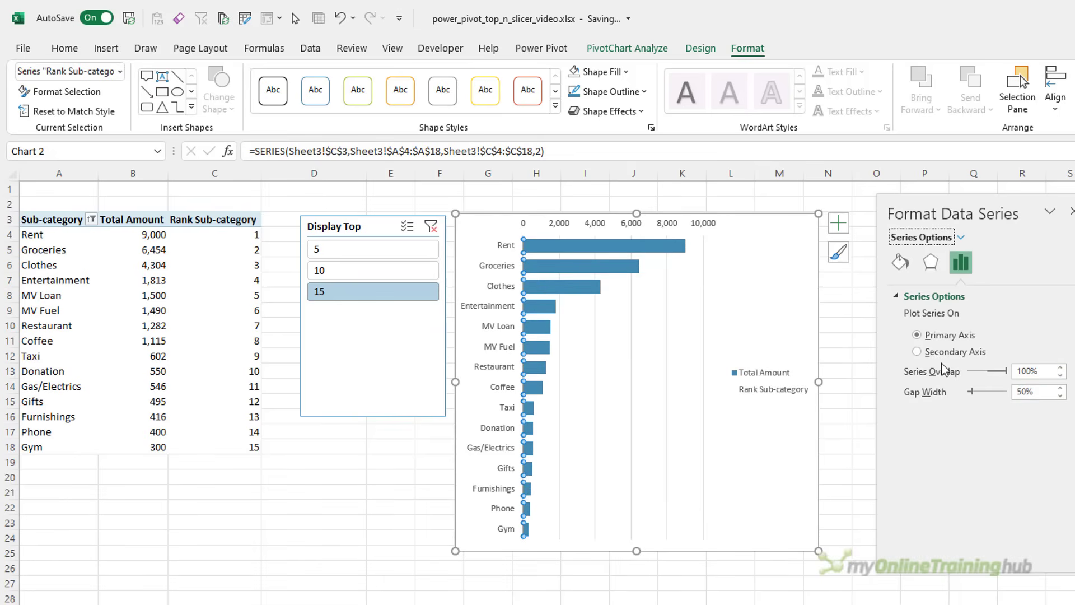
- Remove the legend, add a Chart Title placeholder, and set the Display Top slicer to 5
left_click(838, 227)
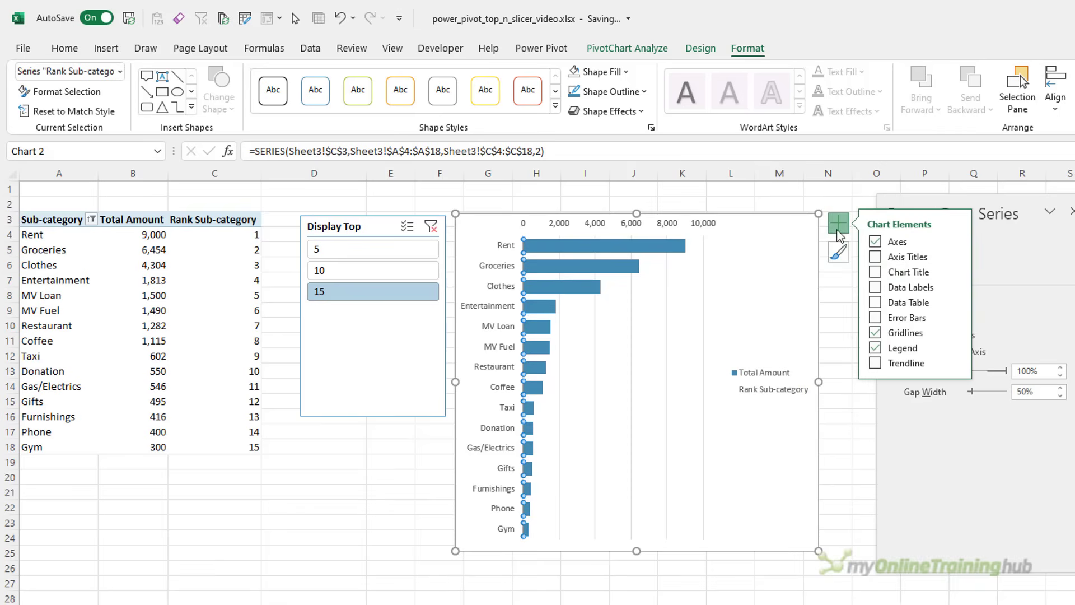
left_click(876, 348)
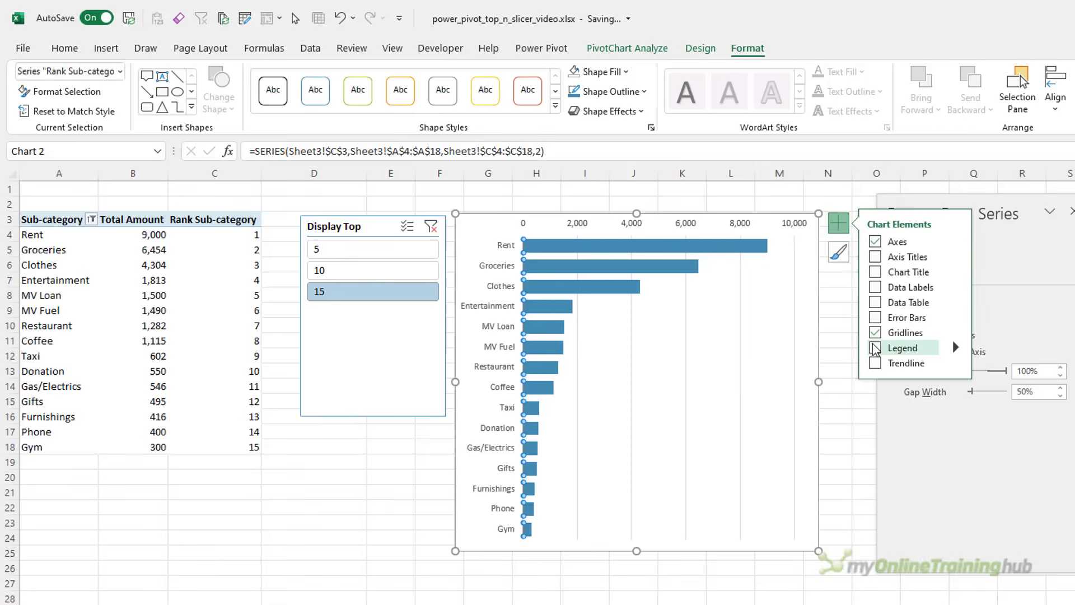
left_click(875, 272)
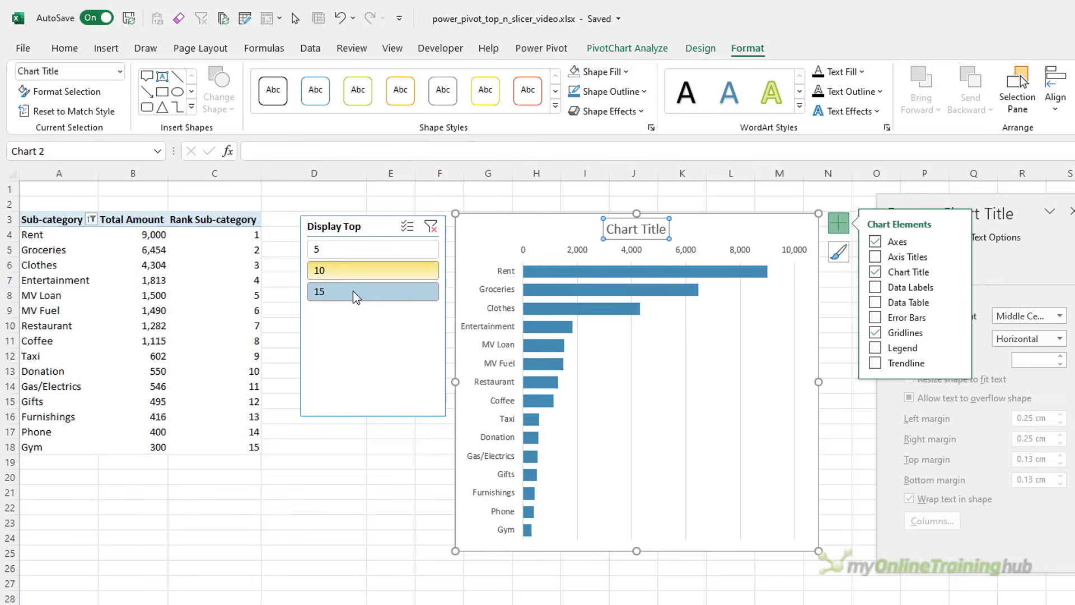
left_click(398, 273)
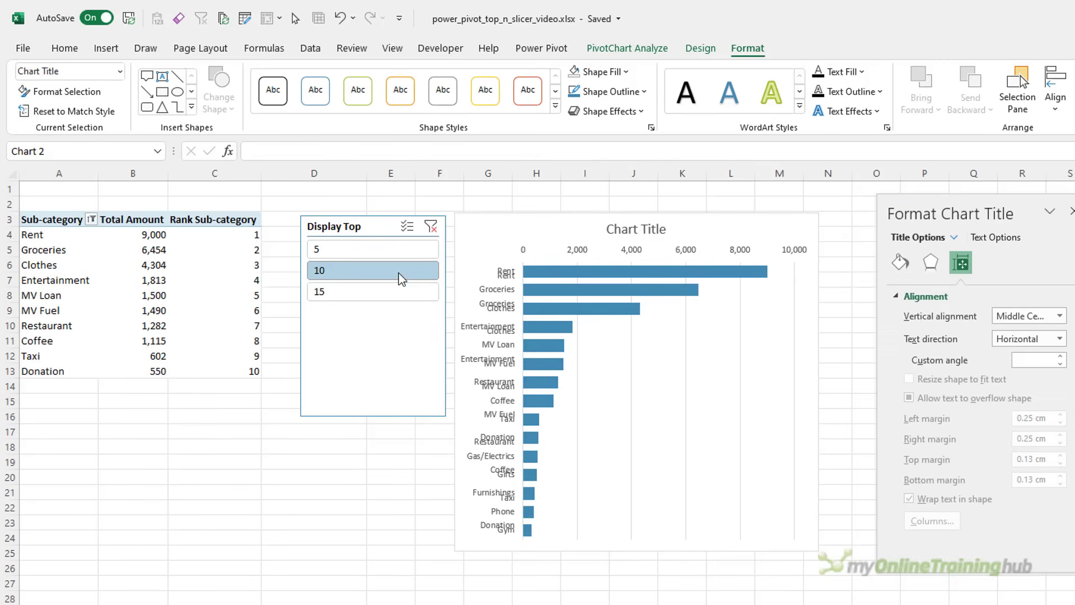
left_click(384, 250)
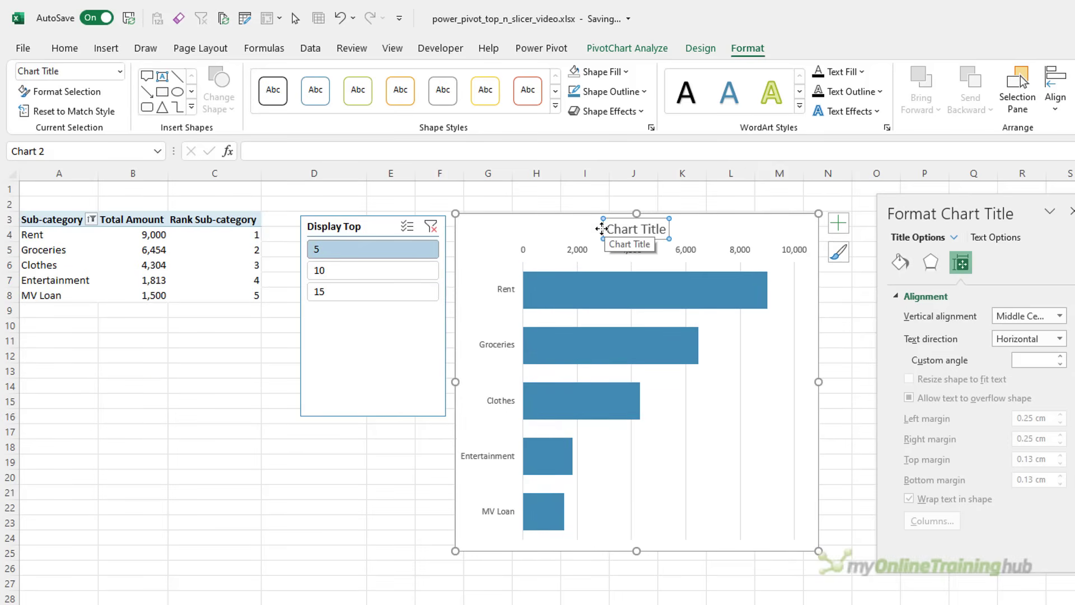
- Move the chart and slicer below the pivot, then copy pivot range A3:C8 to E3
left_click(385, 224, "ctrl")
left_click_drag(423, 216, 215, 322)
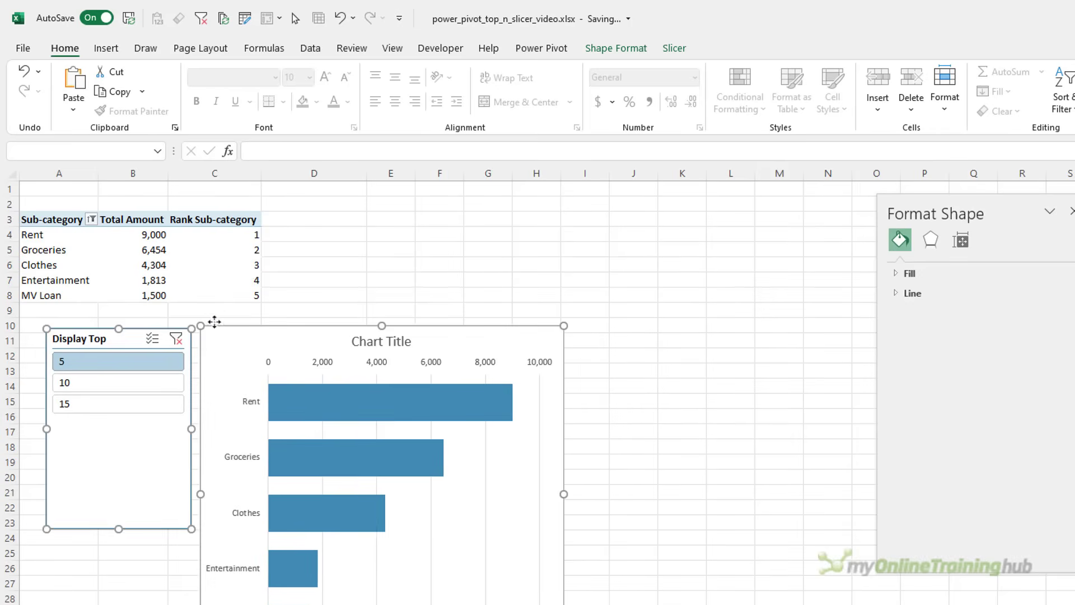
left_click(195, 260)
left_click_drag(70, 220, 217, 288)
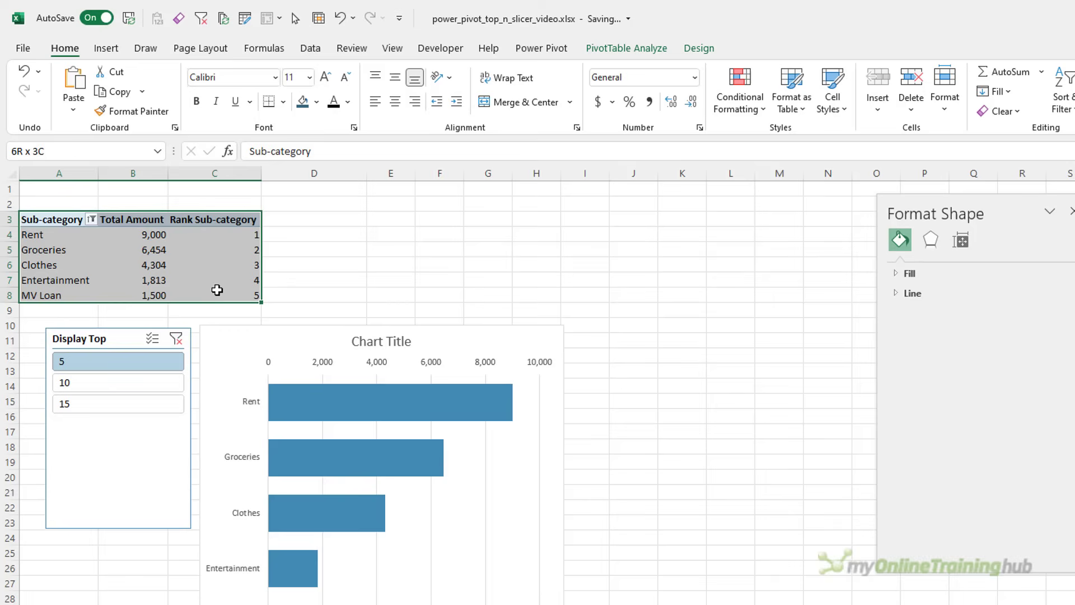
key("ctrl+c")
left_click(385, 219)
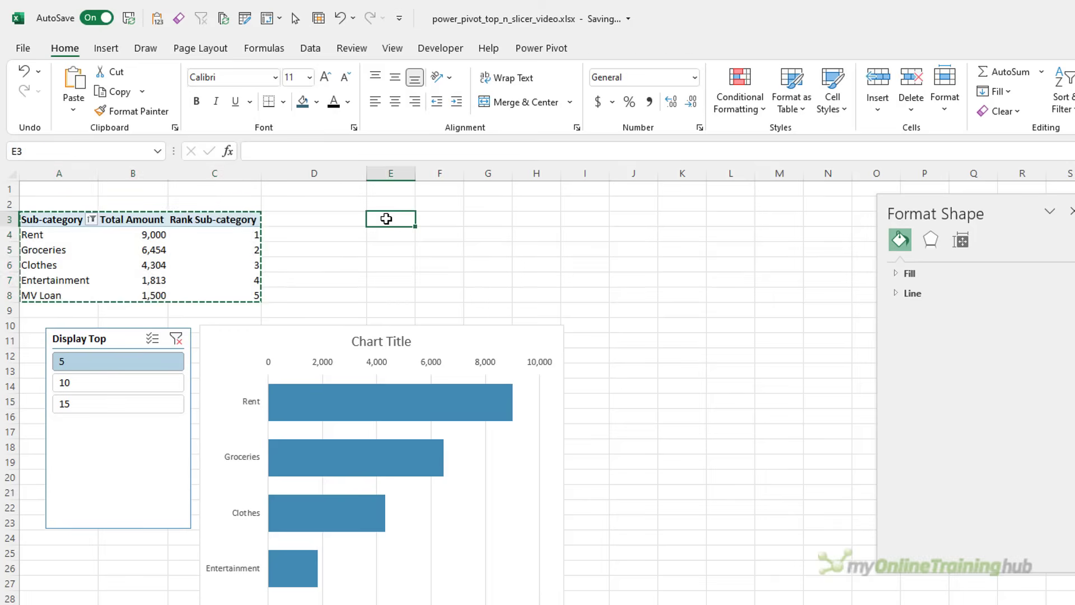
key("ctrl+v")
- Strip Sub-category, Total Amount and Rank from the copied pivot, leaving only Selected Top N
right_click(484, 99)
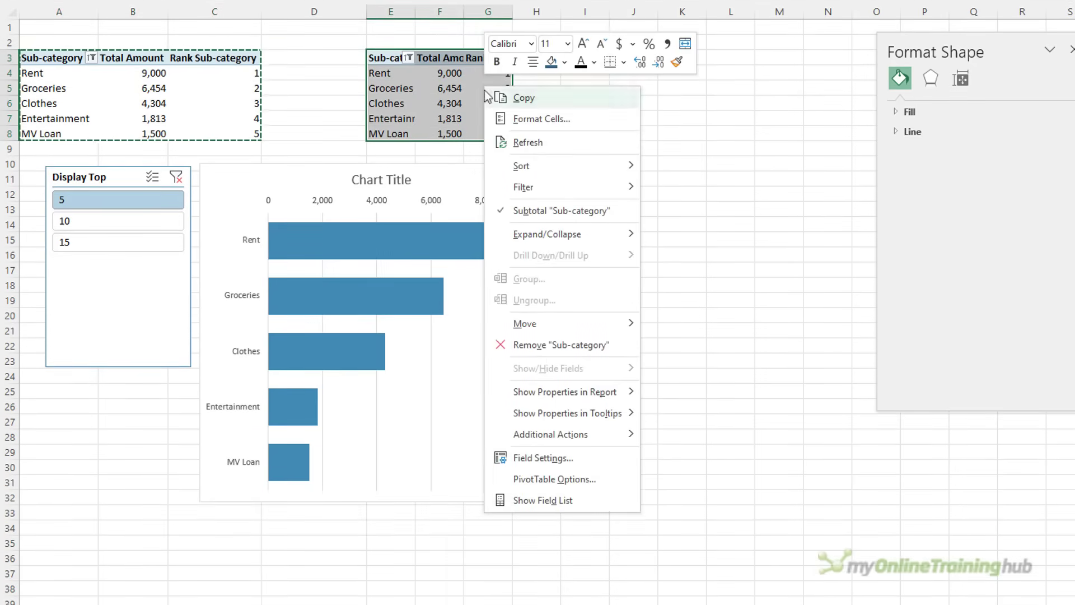
left_click(543, 500)
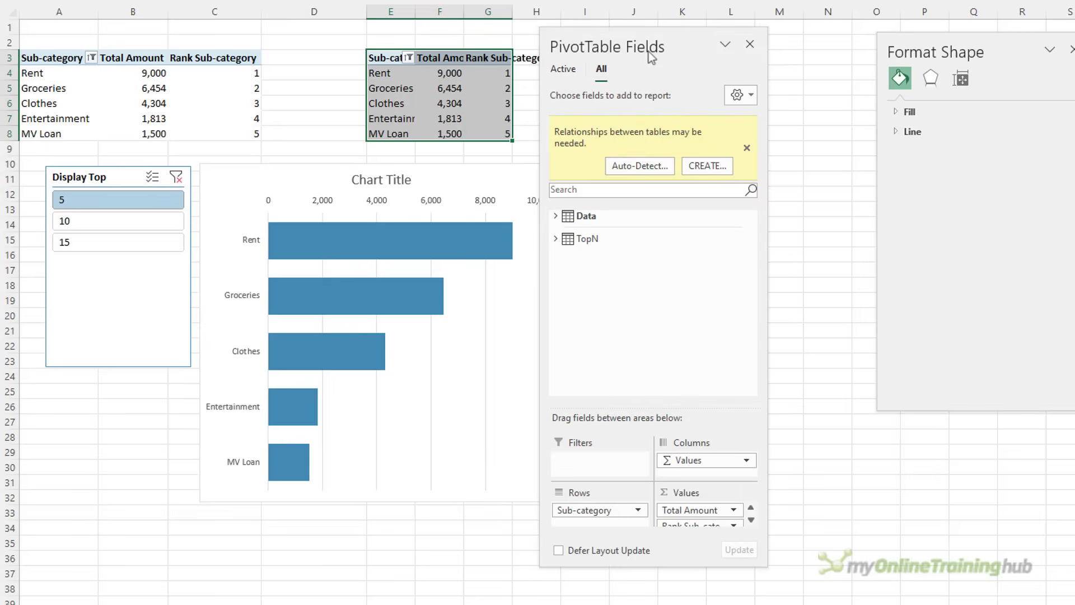
left_click_drag(649, 56, 747, 0)
left_click_drag(697, 407, 593, 408)
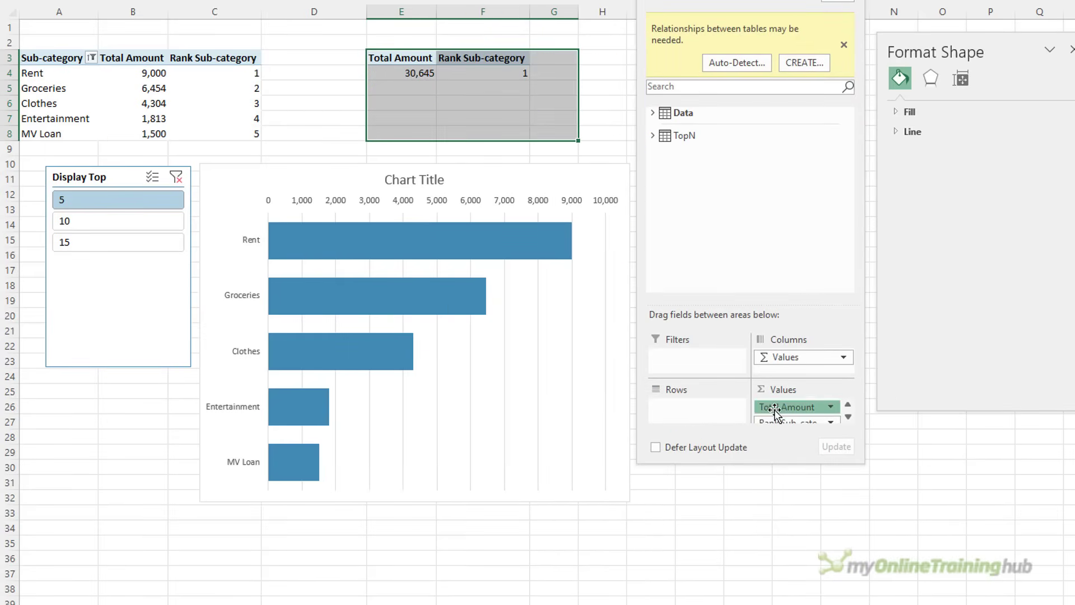
left_click_drag(776, 412, 590, 422)
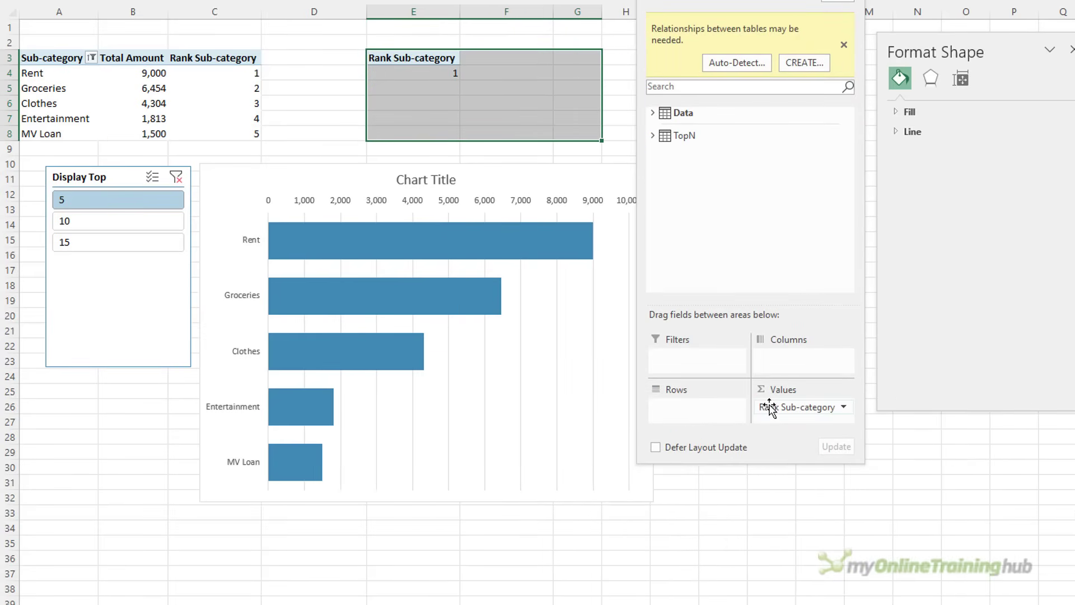
left_click_drag(770, 407, 591, 396)
left_click(653, 47)
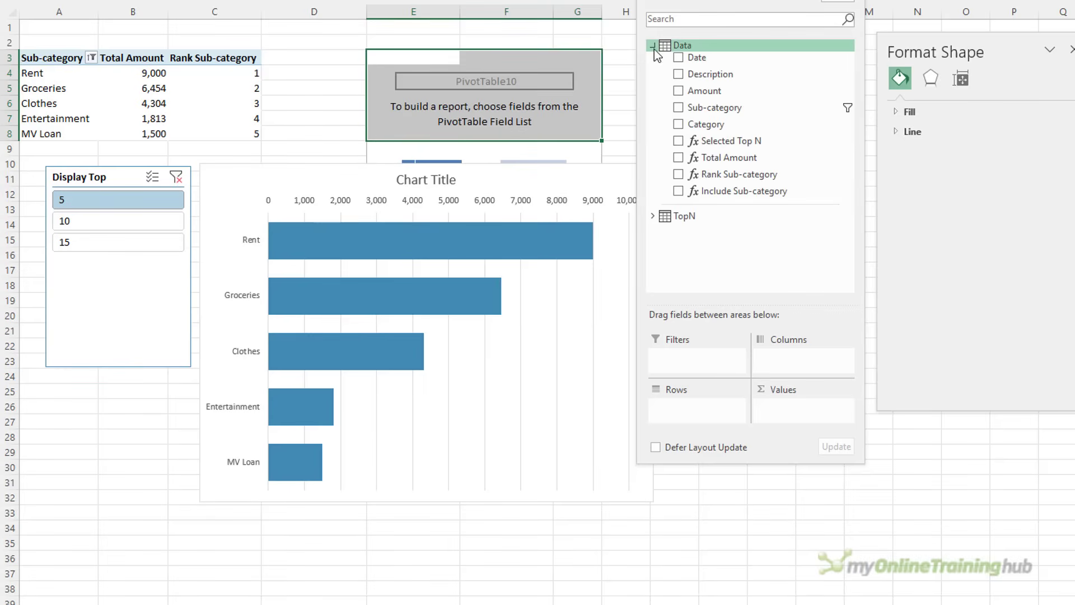
left_click(679, 141)
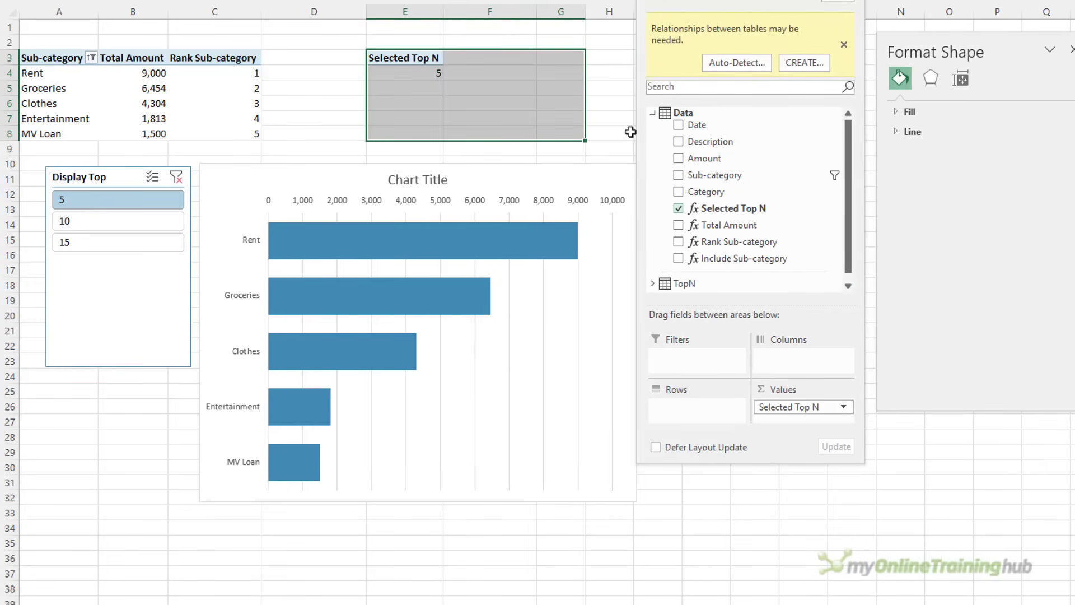
- Confirm the Display Top slicer's Report Connections include both PivotTables
left_click(247, 73)
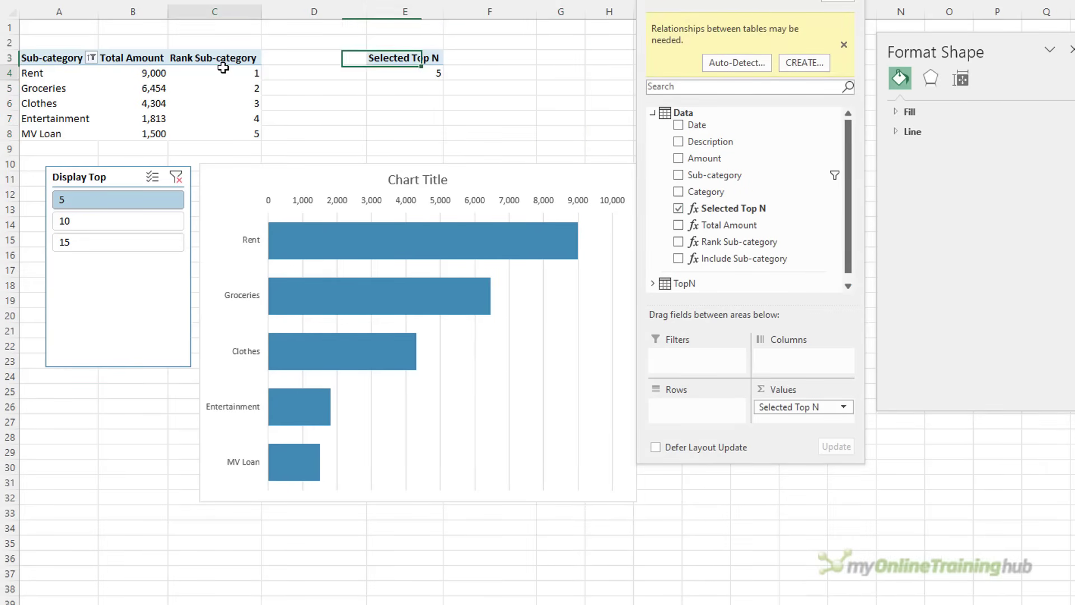
left_click(396, 72)
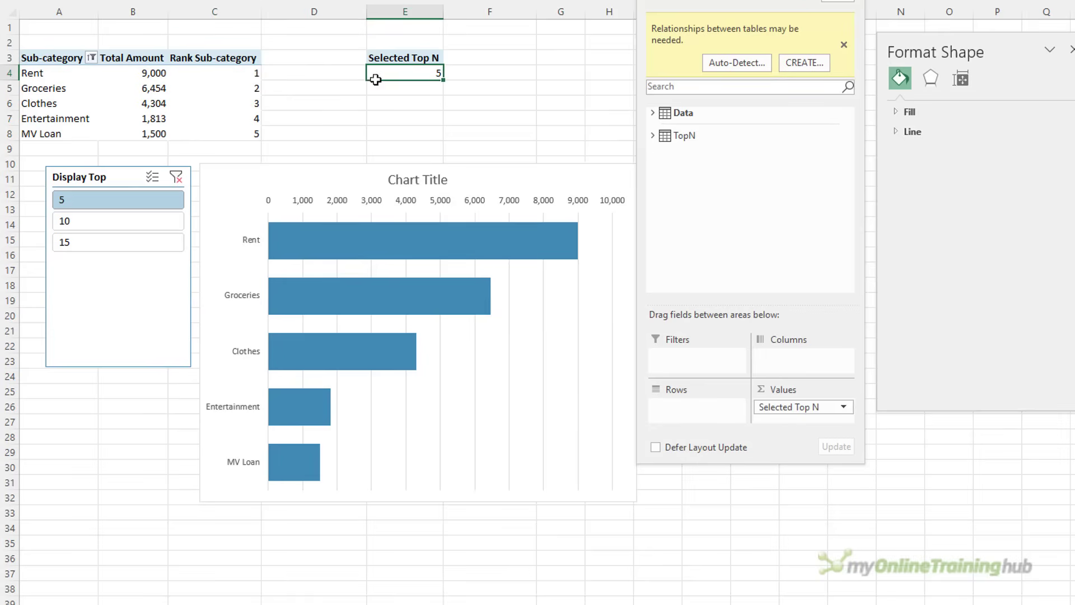
right_click(115, 178)
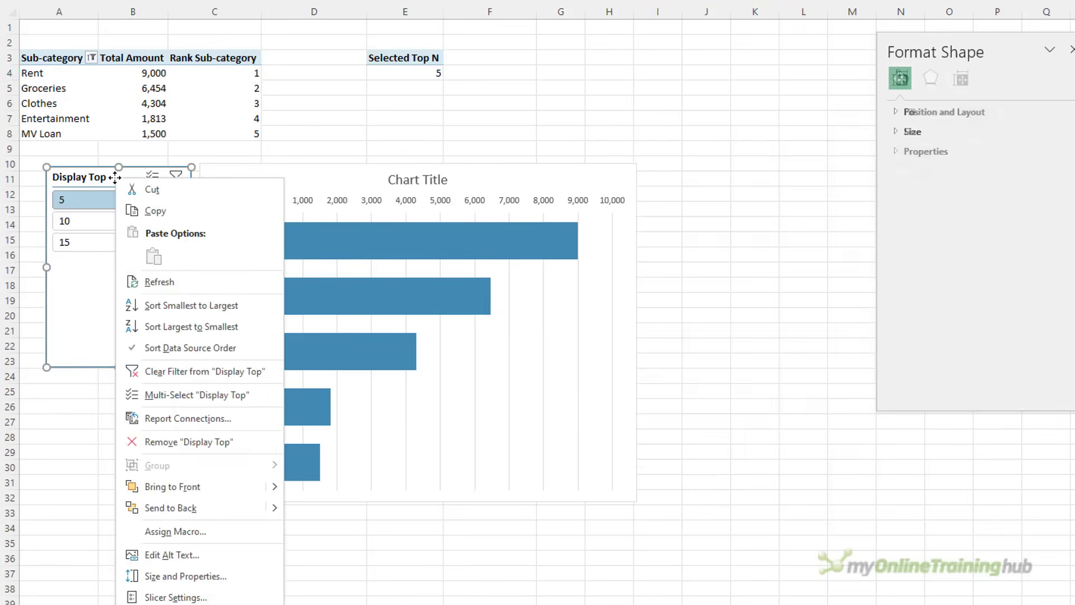
left_click(269, 421)
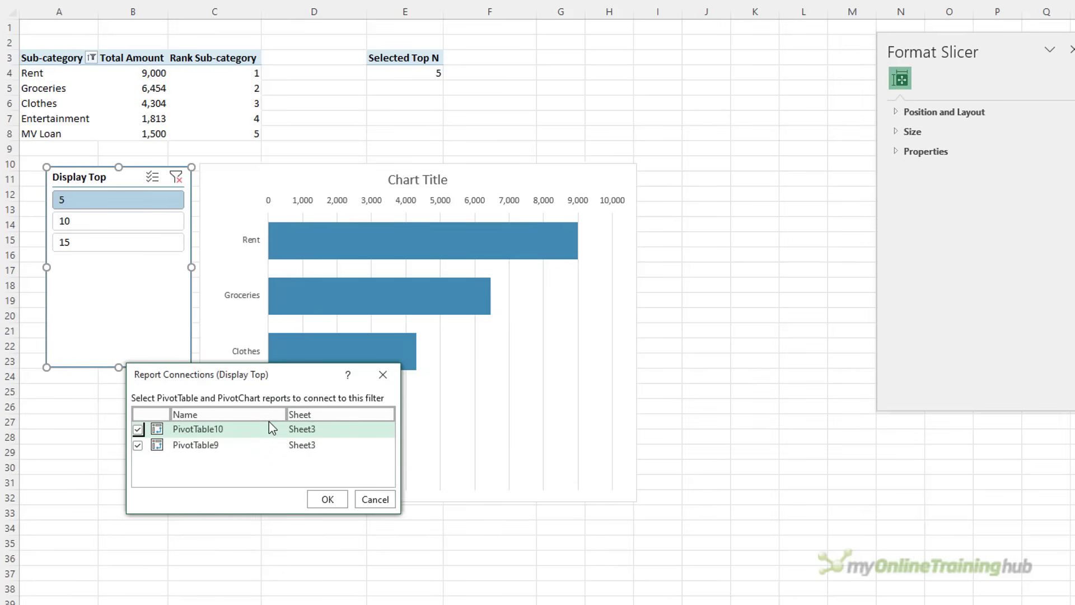
left_click(368, 499)
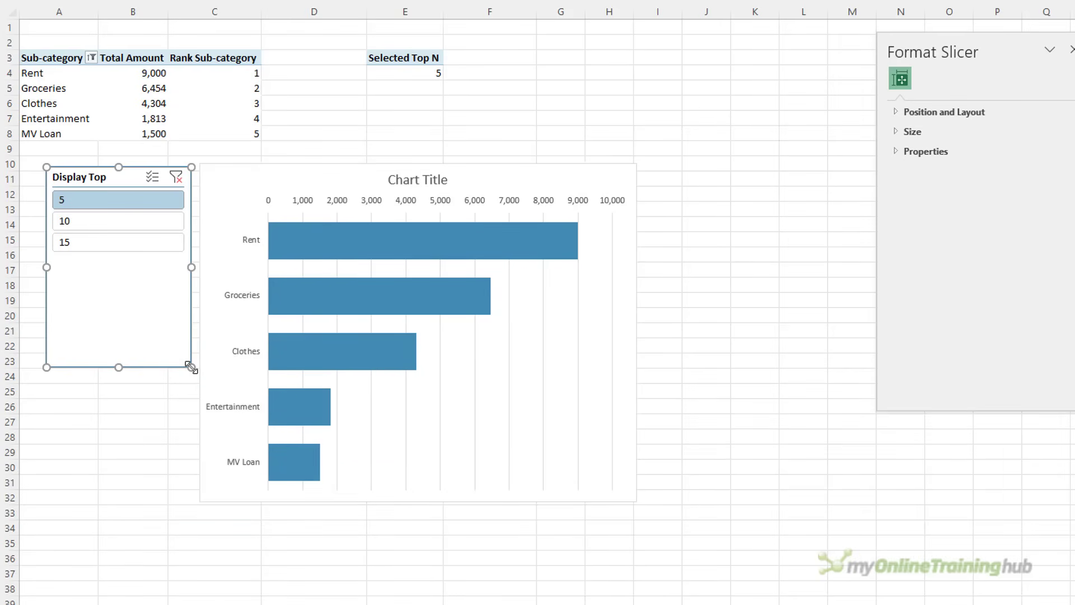
- Resize the Display Top slicer to fit its three values with the full caption visible
left_click_drag(191, 367, 142, 268)
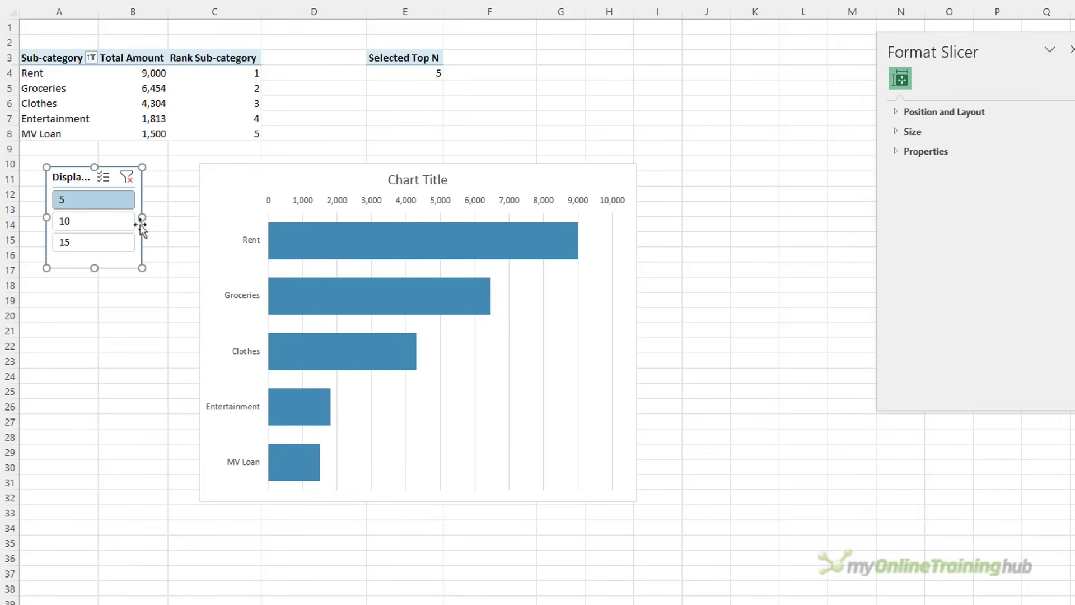
left_click_drag(142, 216, 157, 218)
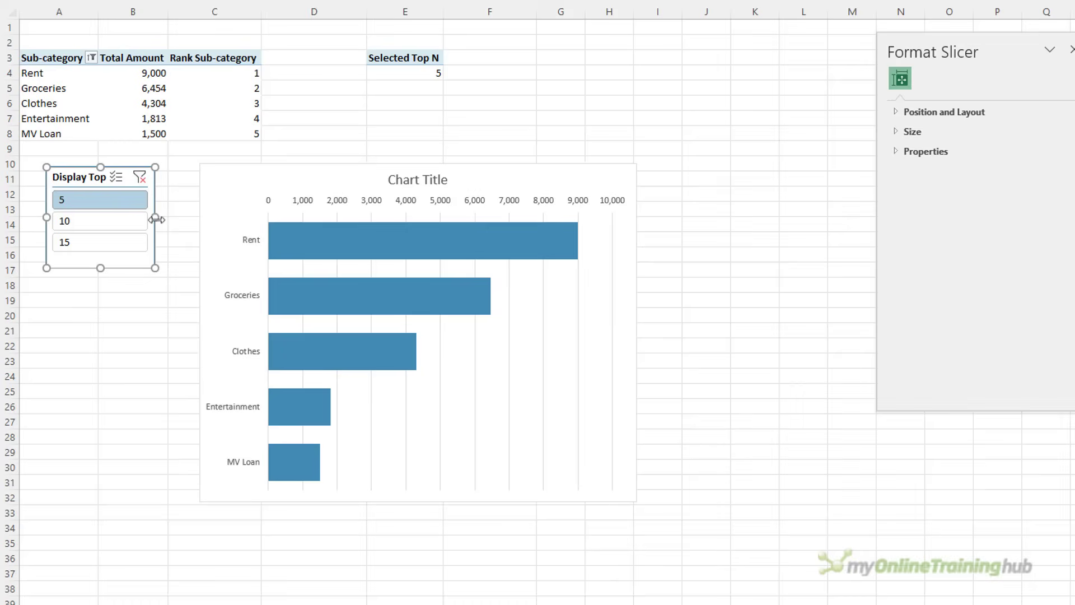
left_click(377, 74)
- Enter ="Top "&E4&" Sub-categories" in E2 so it shows Top 5 Sub-categories
left_click(423, 40)
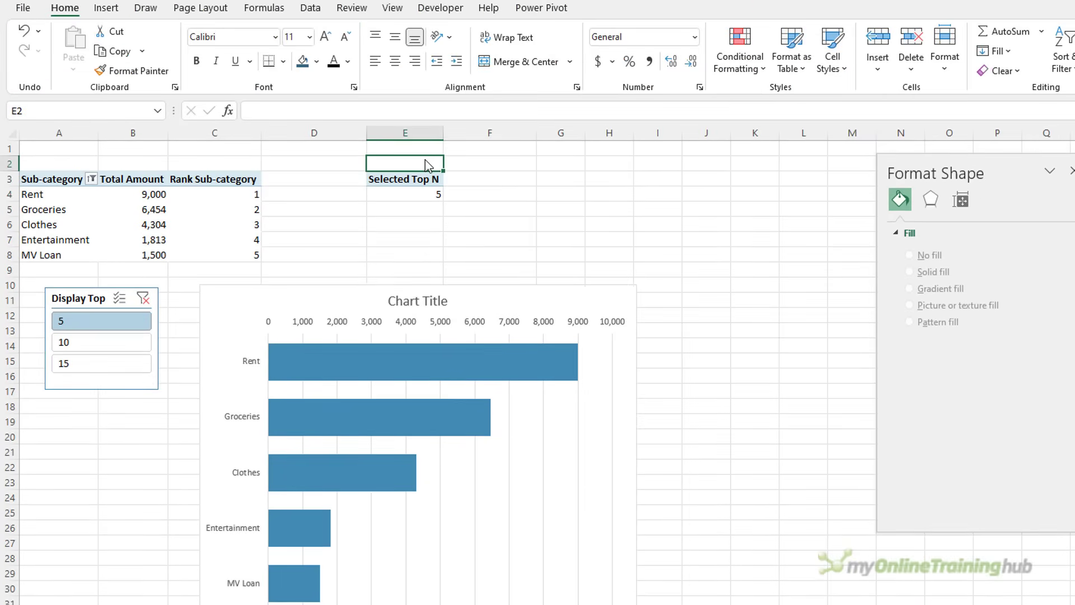
type("=")
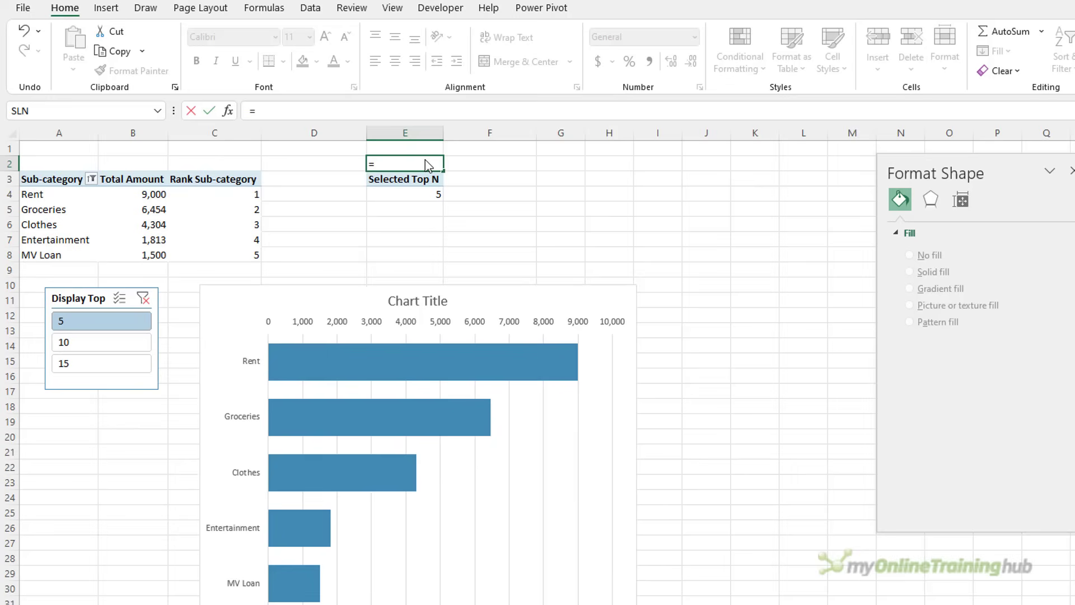
type("\"Top \"&")
left_click(398, 190)
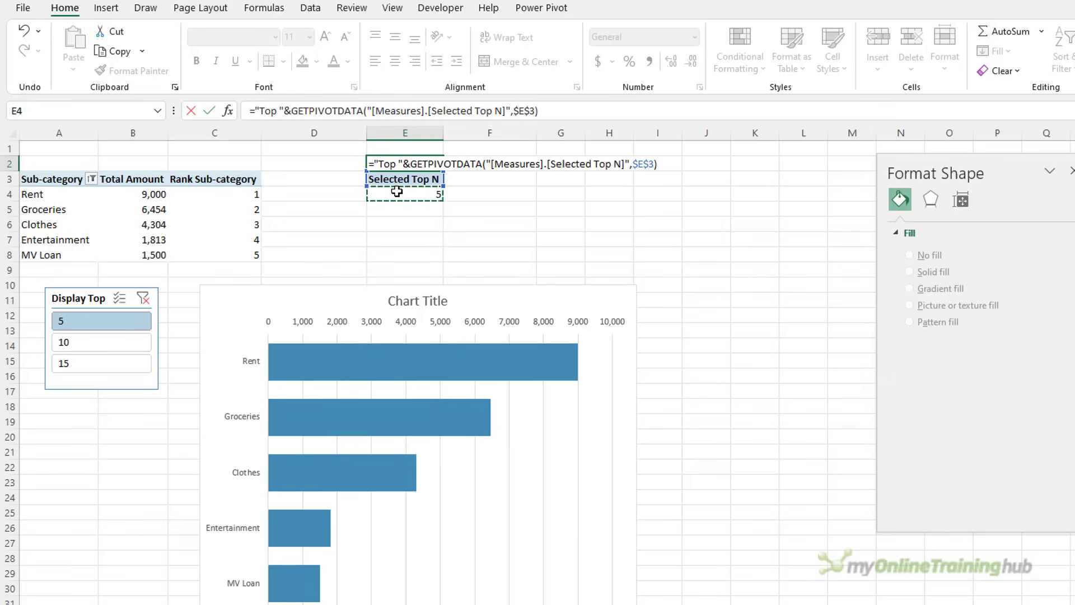
left_click(459, 194)
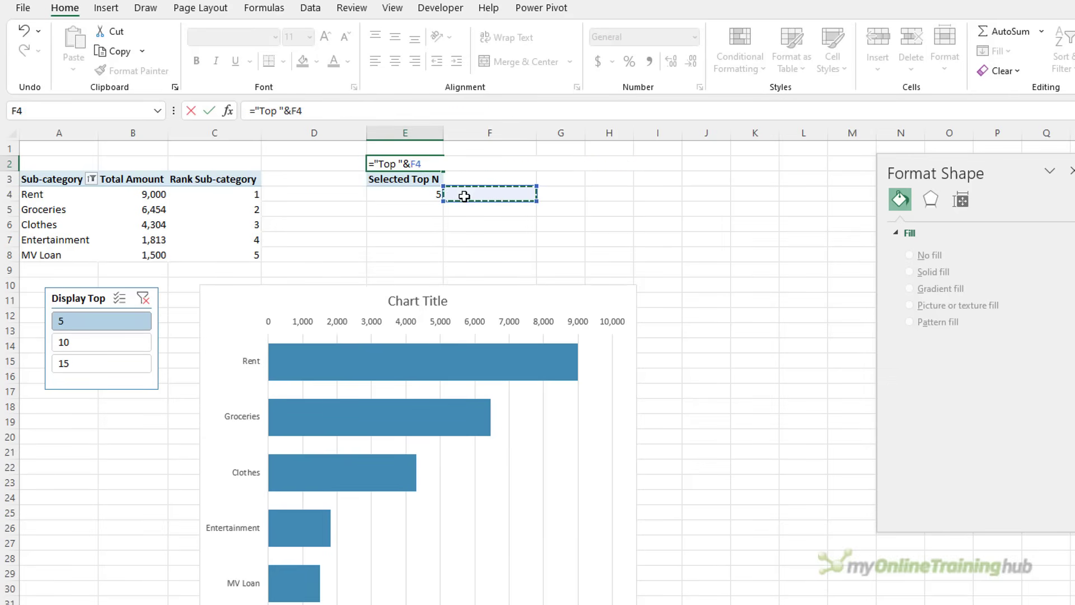
left_click(292, 110)
type("e")
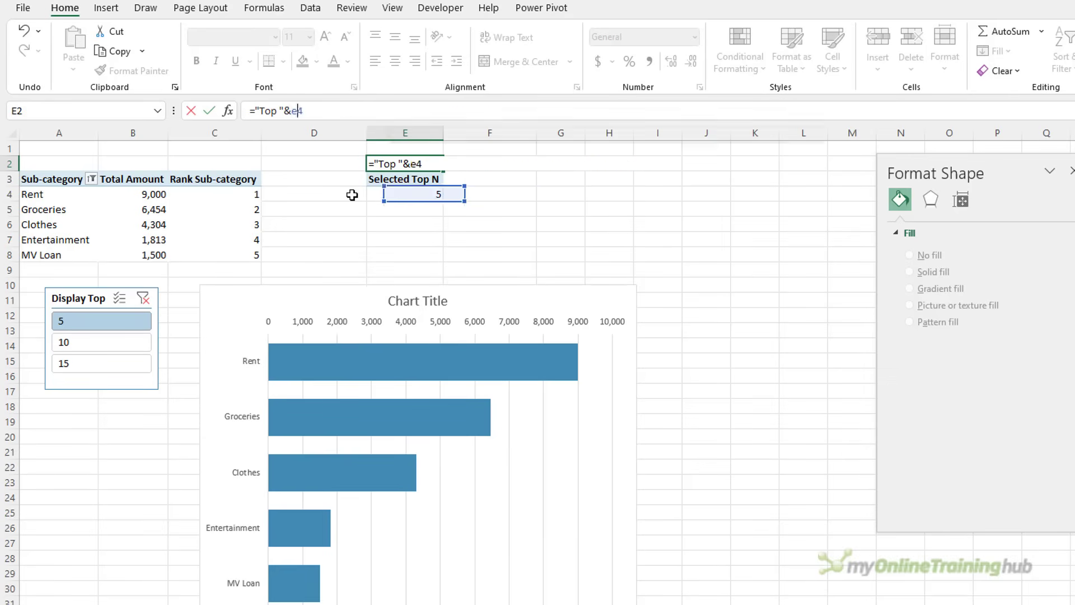
key("Right")
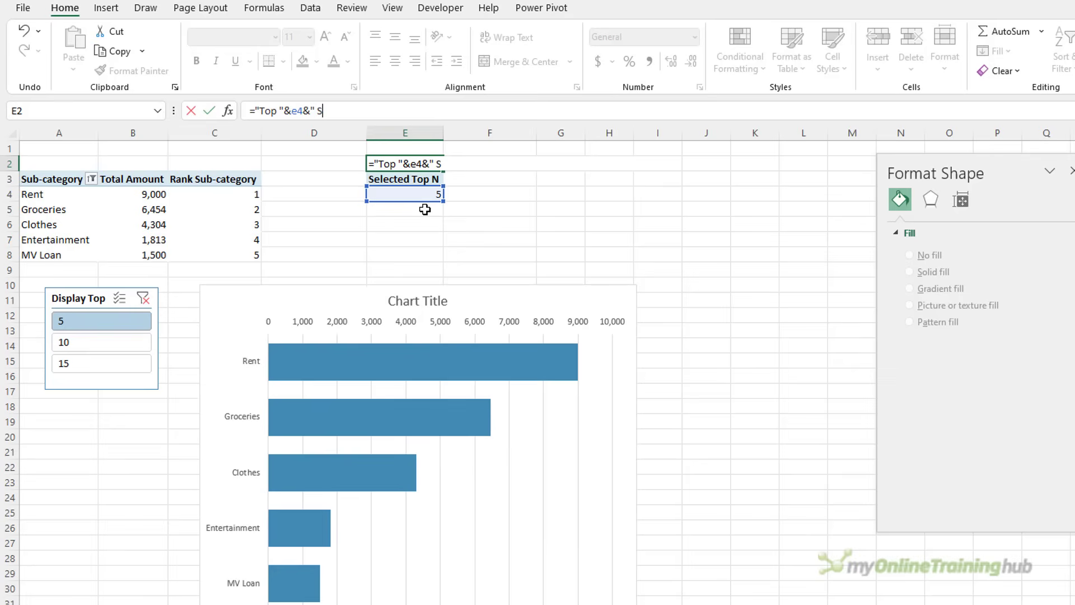
type("&\" Sub-categories\"")
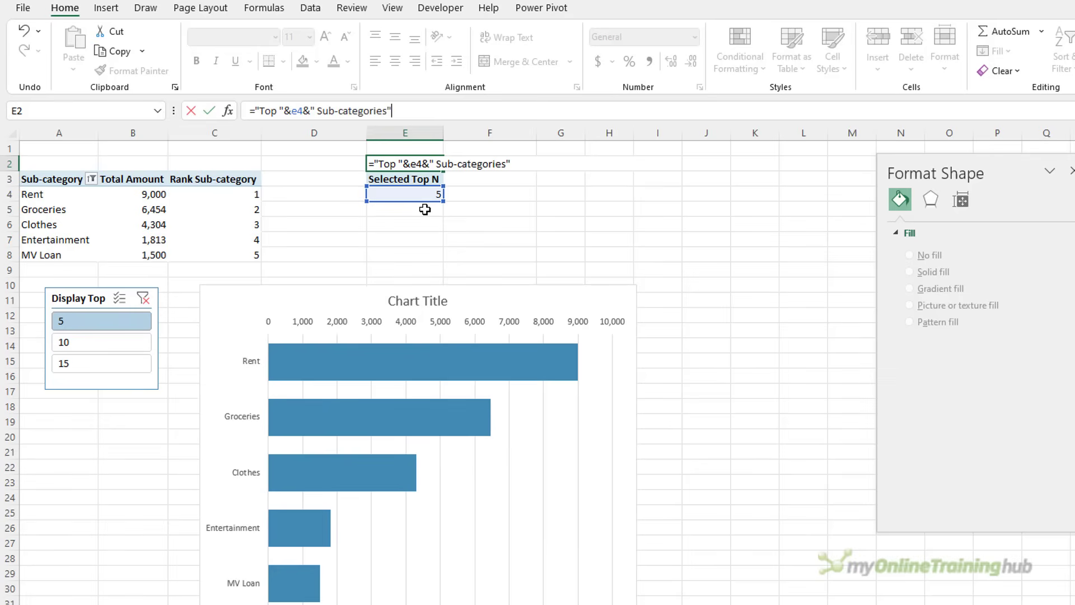
key("Return")
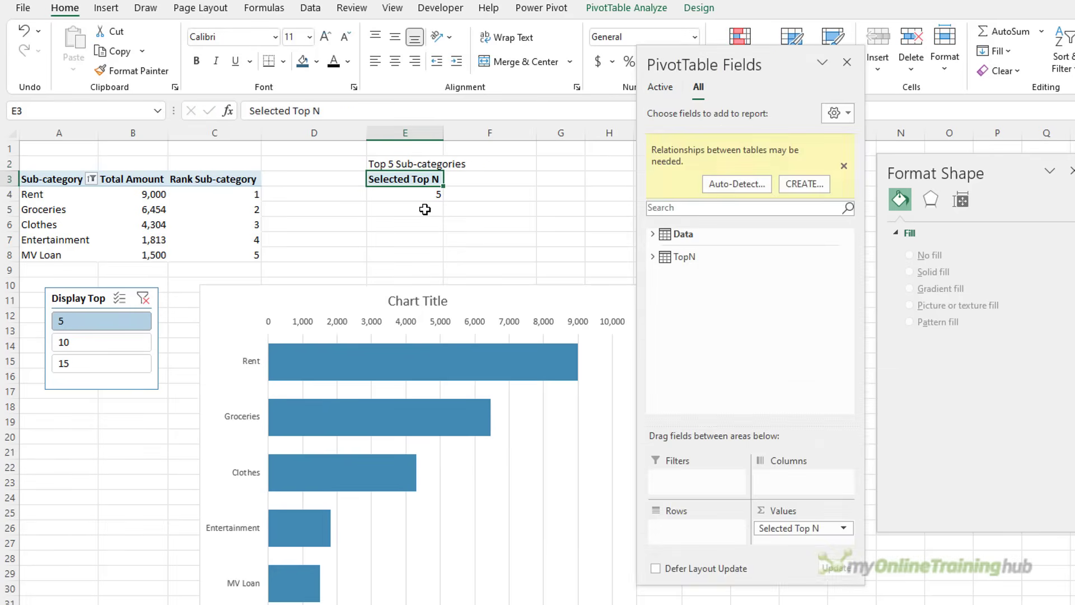
key("Up")
left_click(427, 299)
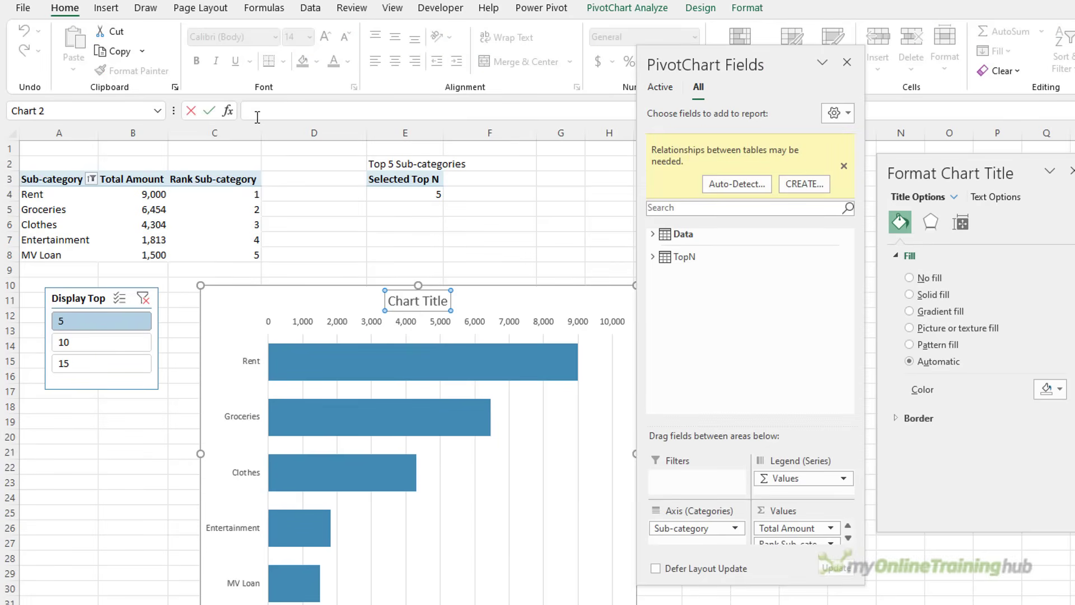
- Link the chart title to cell E2
type("=")
left_click(384, 164)
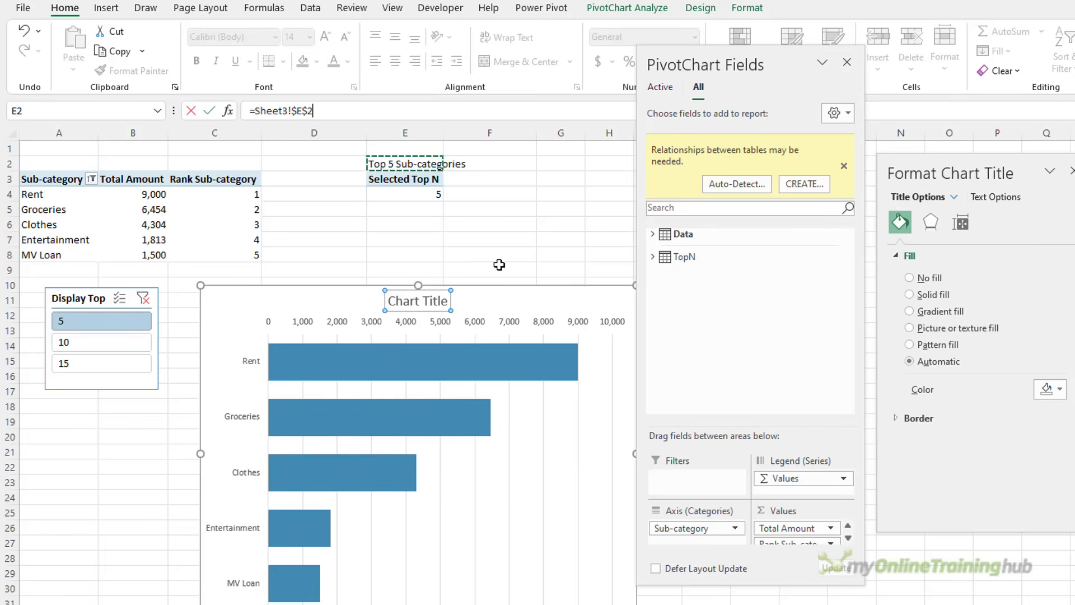
key("Return")
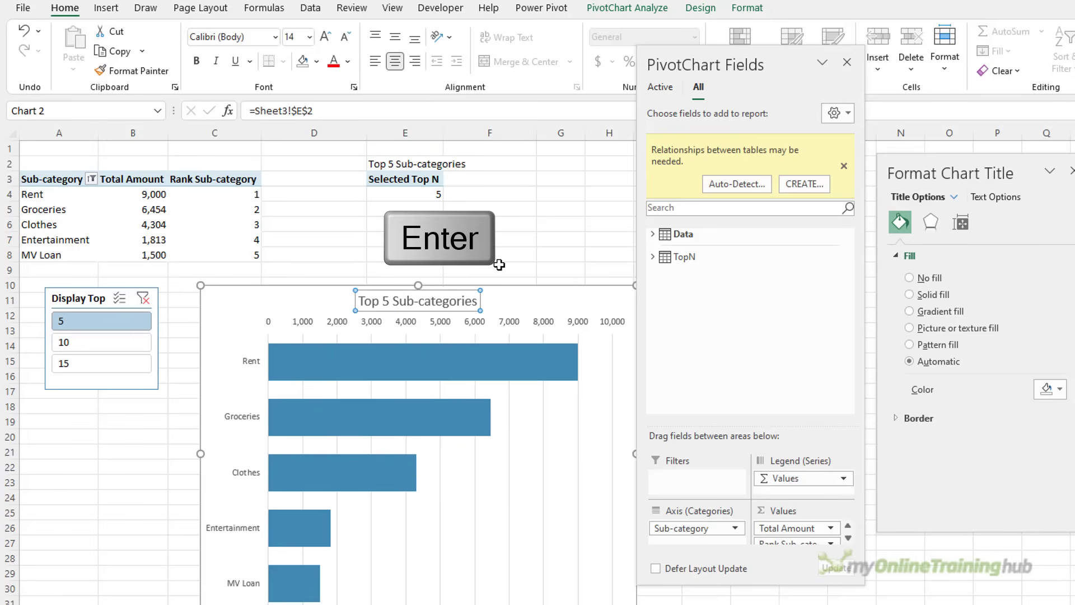
left_click(499, 264)
- Shift the Display Top slicer right and set it to 15 so the title reads Top 15
left_click_drag(101, 297, 134, 293)
left_click(45, 312)
left_click(98, 342)
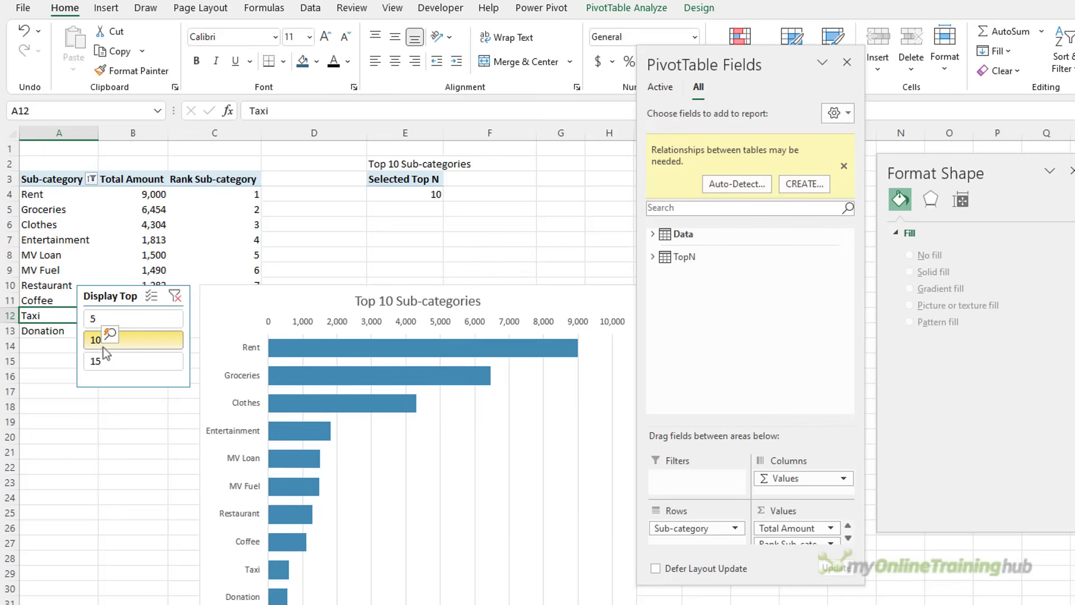
left_click(114, 363)
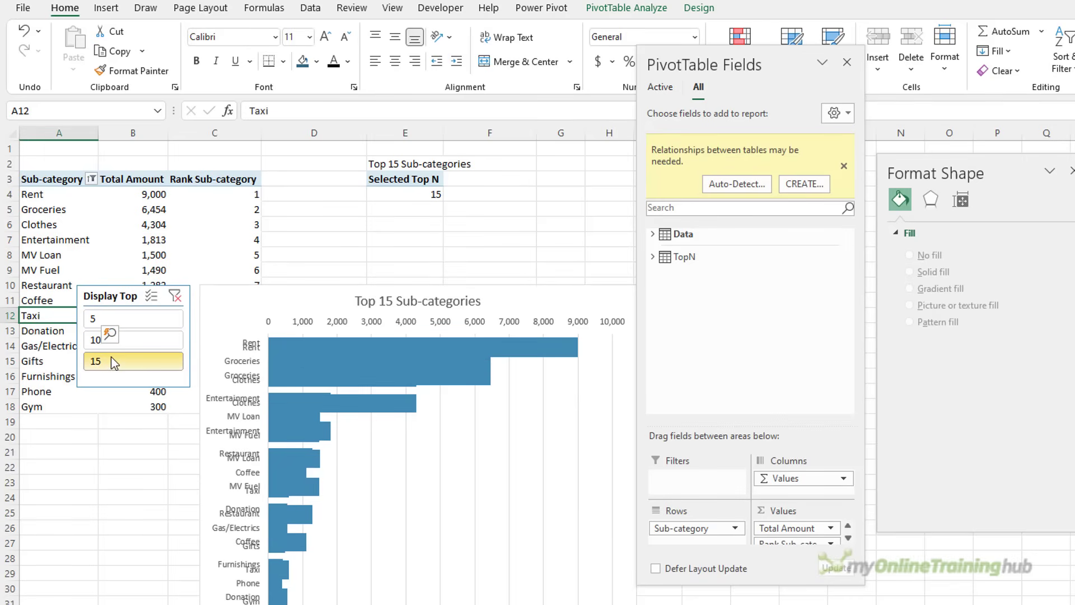